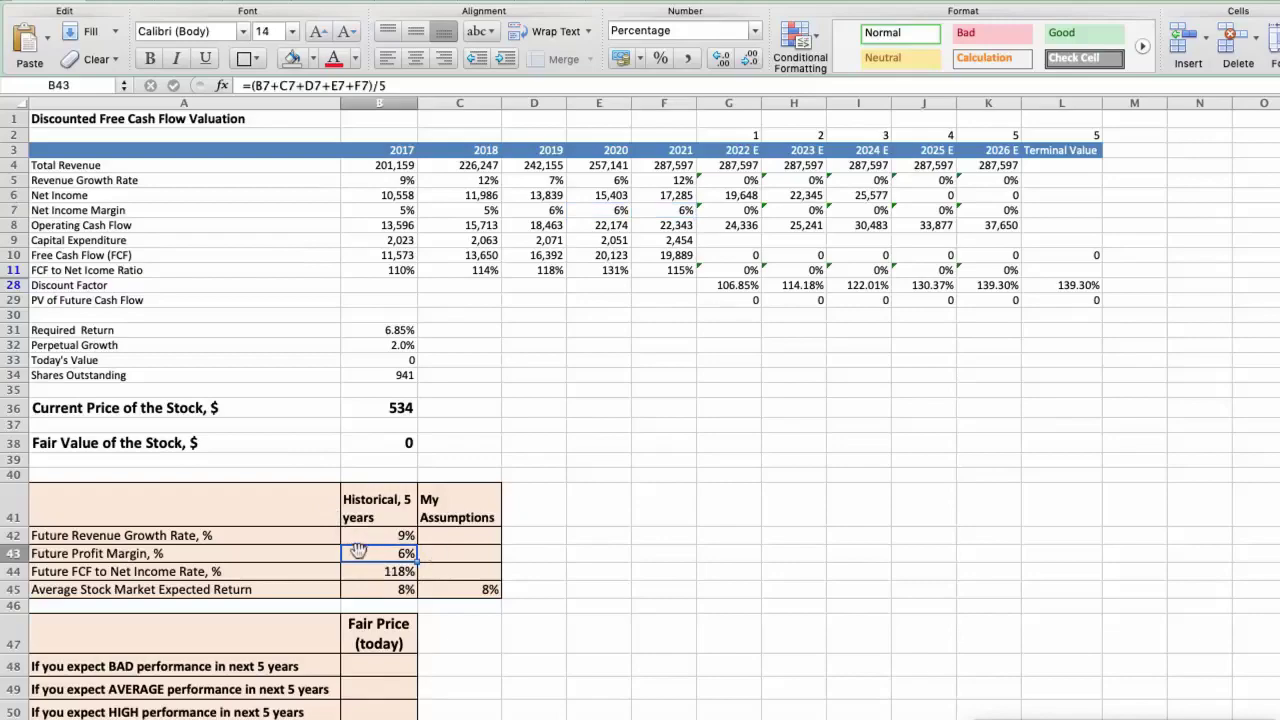
Examine the FCF to net income ratios for 2017–2021, their five-year historical average and the average stock market expected return.
click(376, 266)
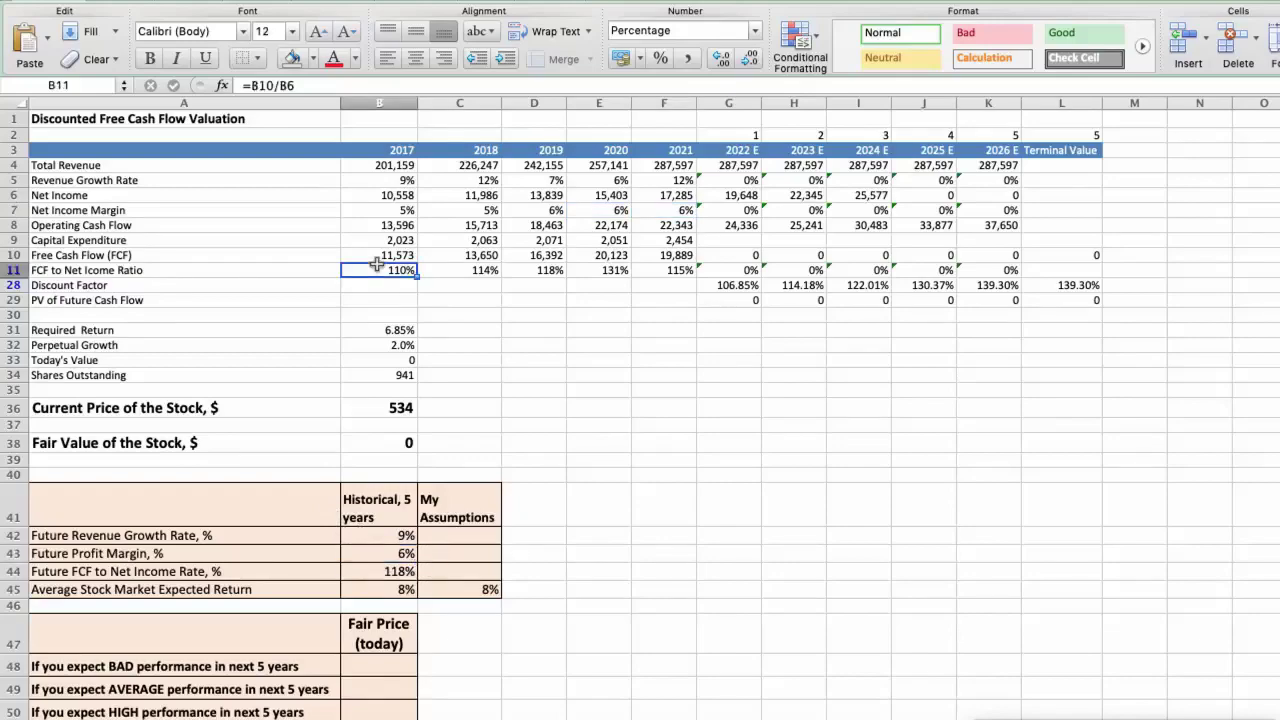
key(Right)
key(Right)
key(Right)
key(Right)
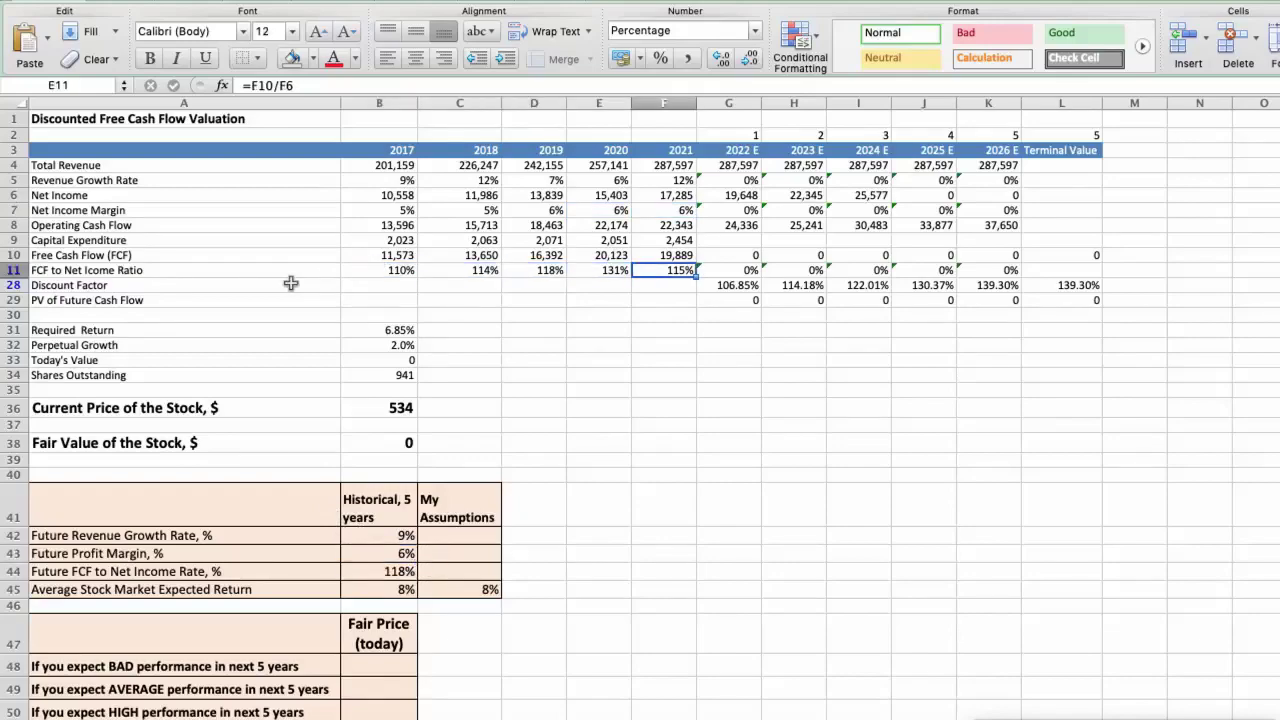
click(366, 569)
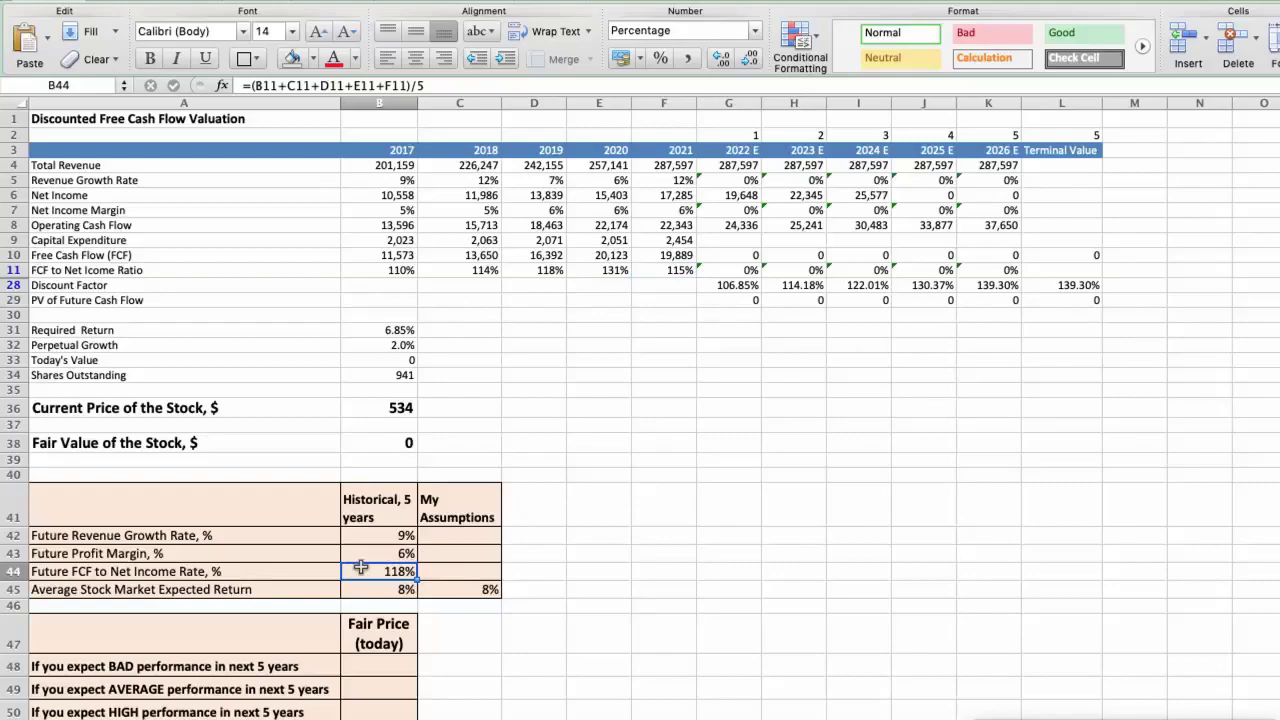
click(364, 589)
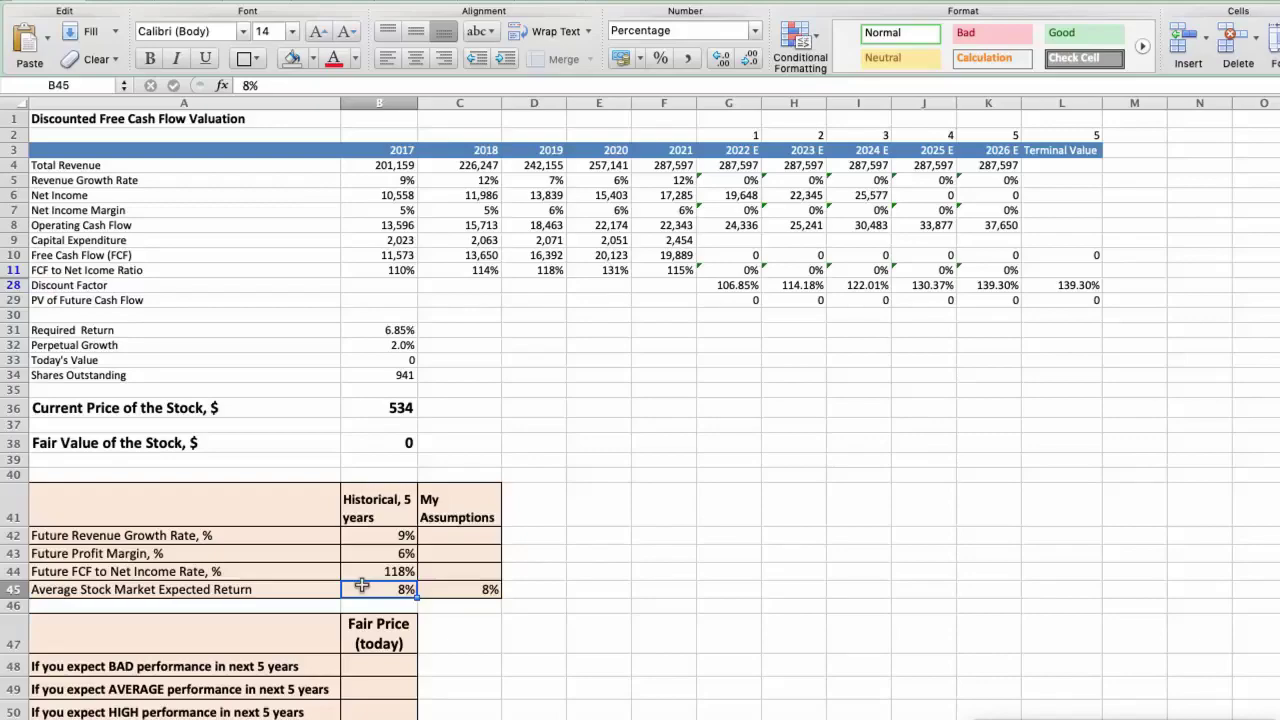
Fill in My Assumptions with 6% future revenue growth, 5% profit margin and 80% FCF to net income rate.
click(435, 537)
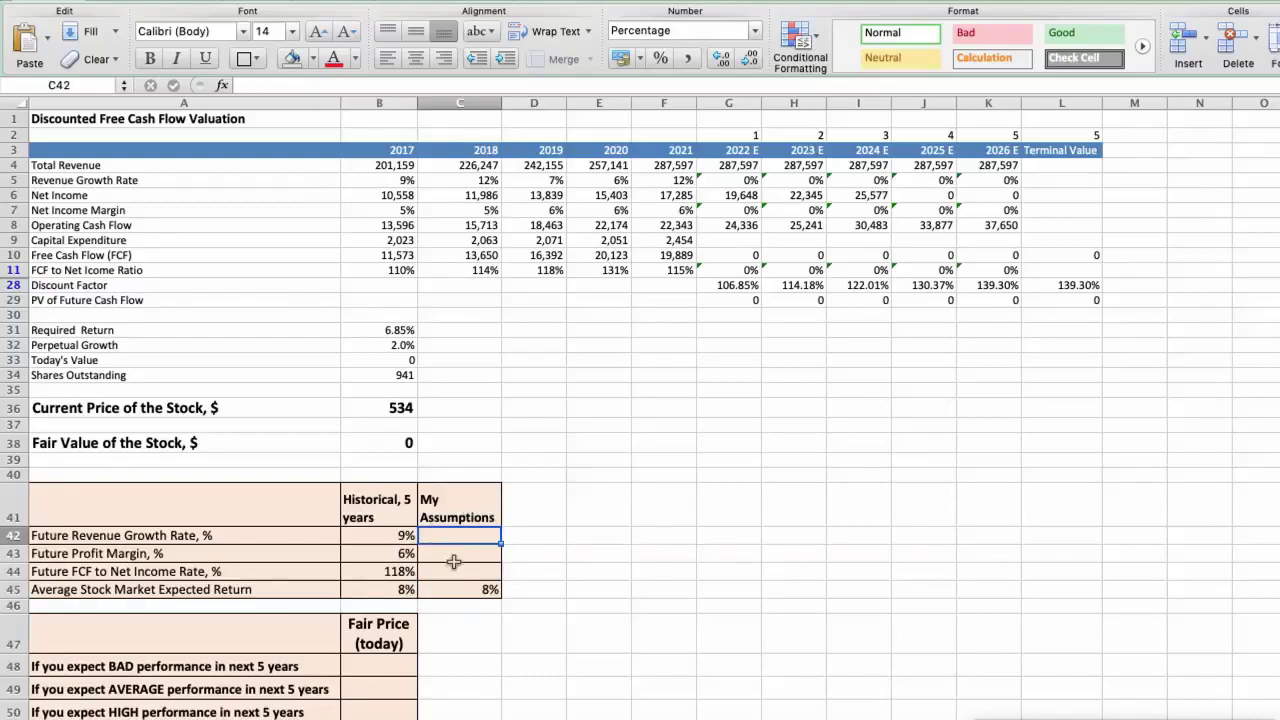
text(6)
key(Return)
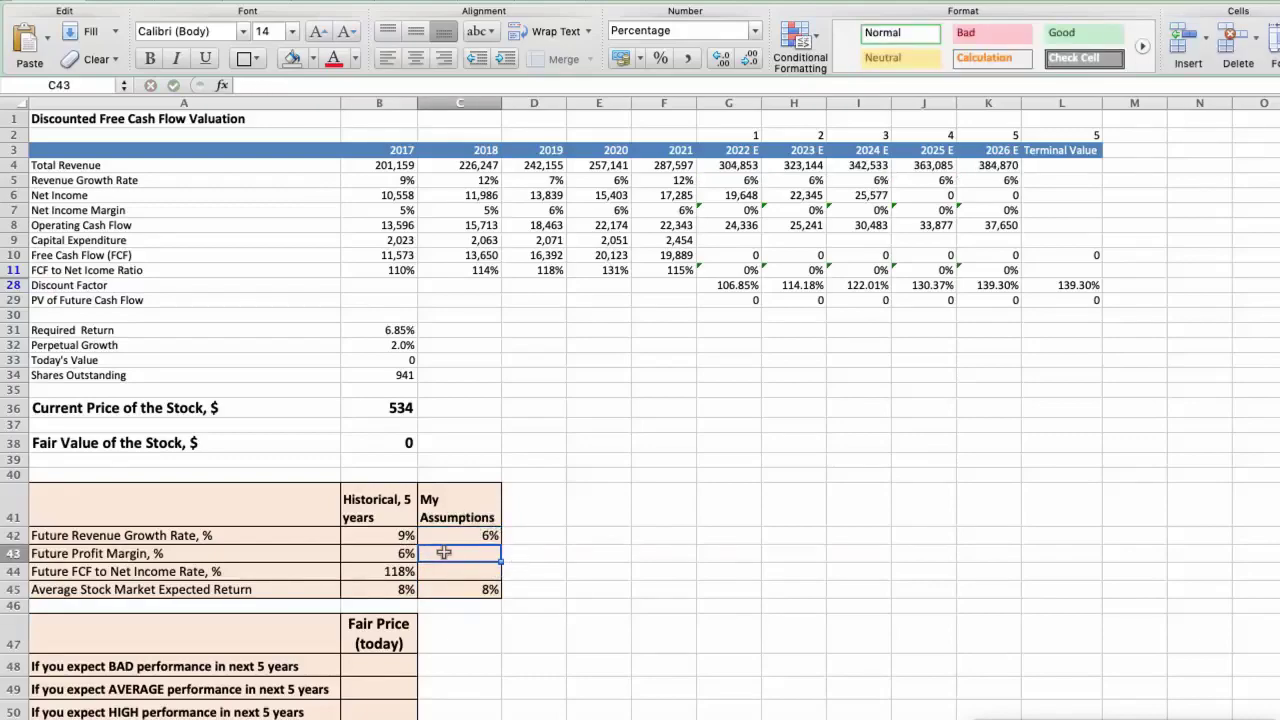
text(5)
key(Return)
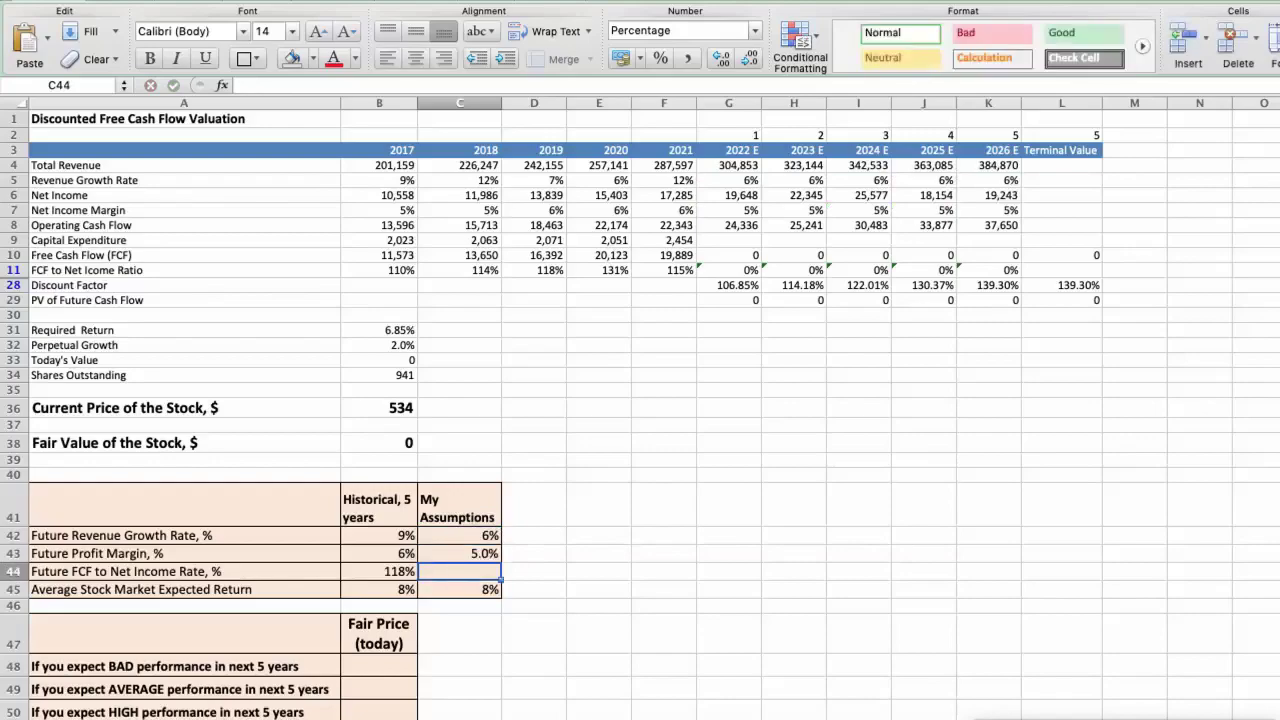
text(80)
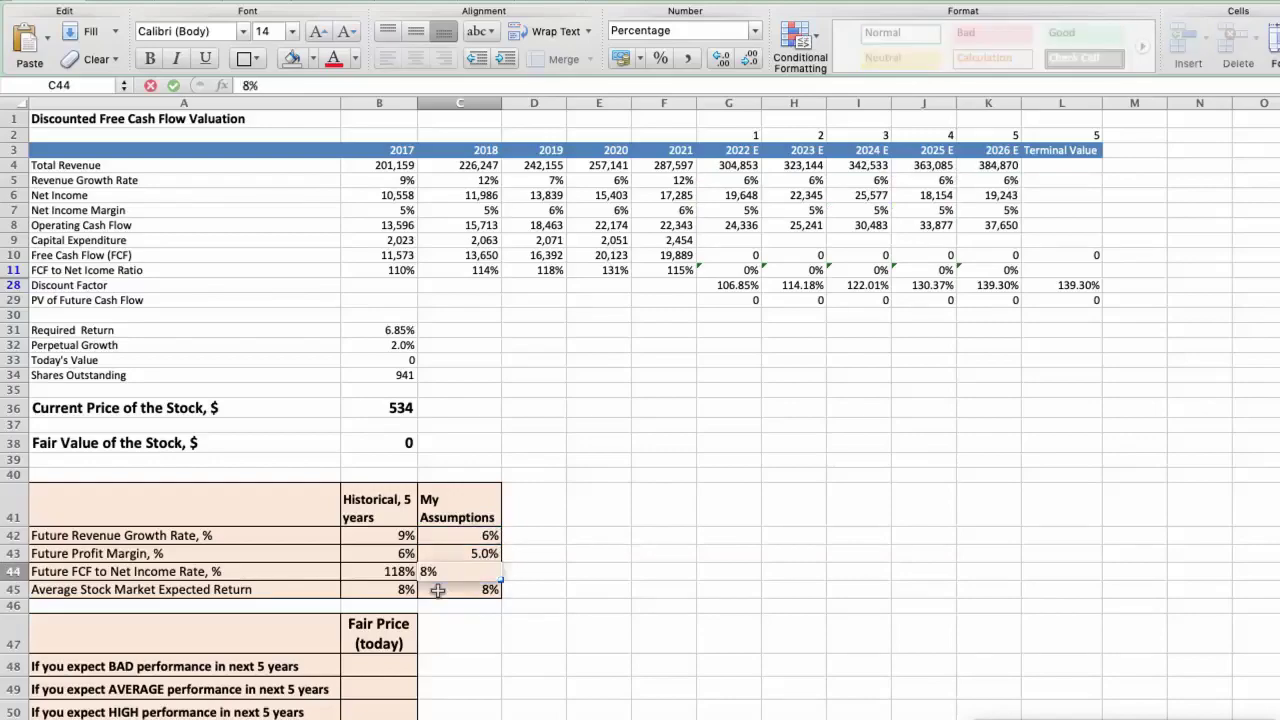
key(Return)
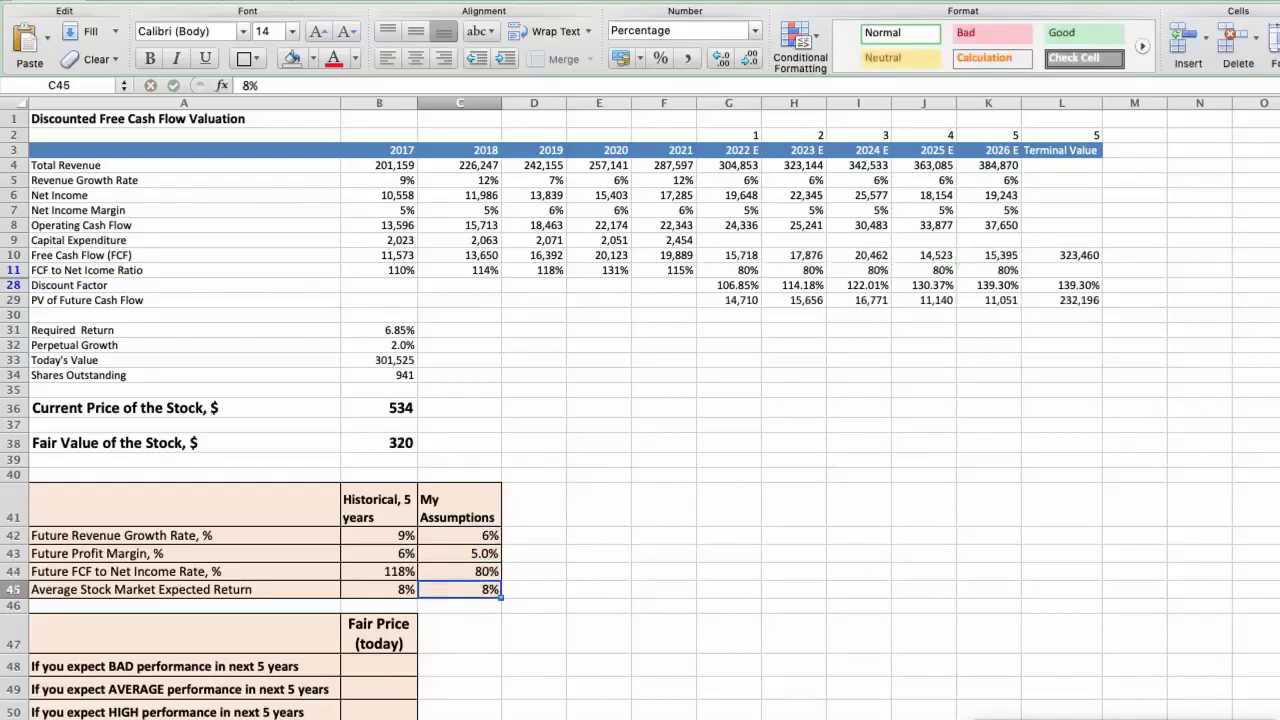
Check the stock's calculated fair value and record 320 as today's fair price for BAD performance.
click(369, 441)
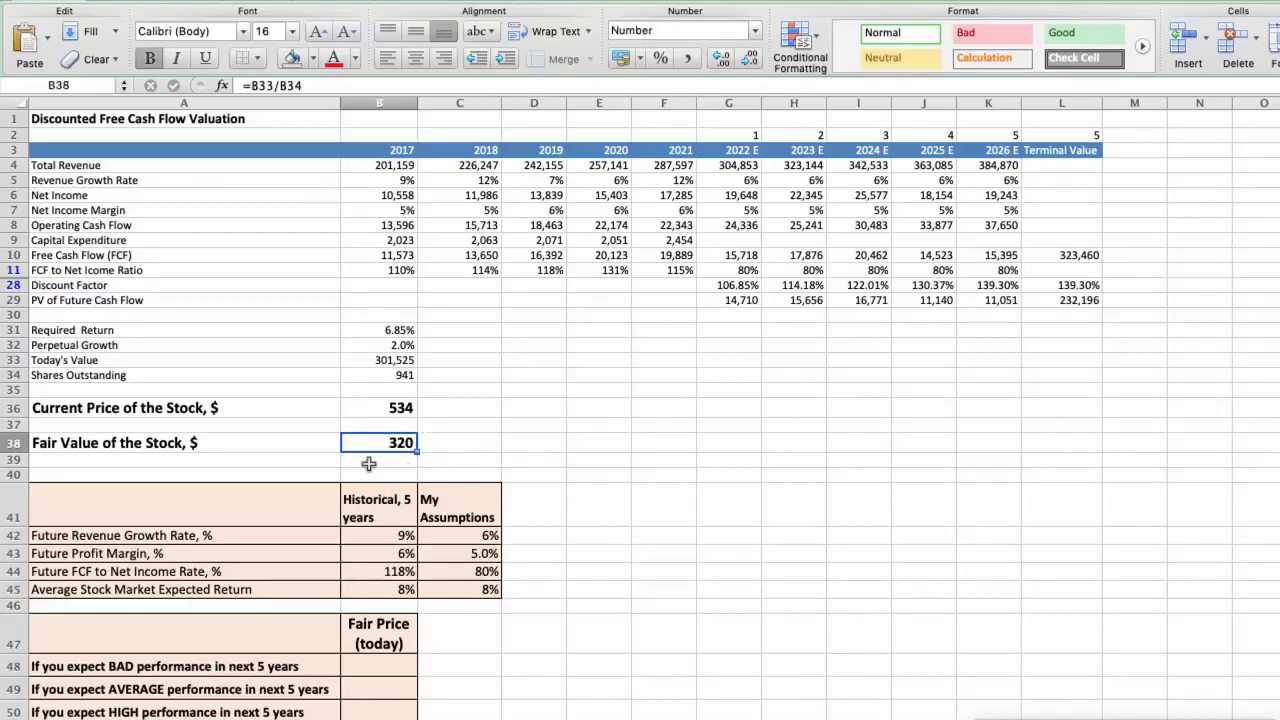
scroll(369, 465, down, 3)
click(392, 616)
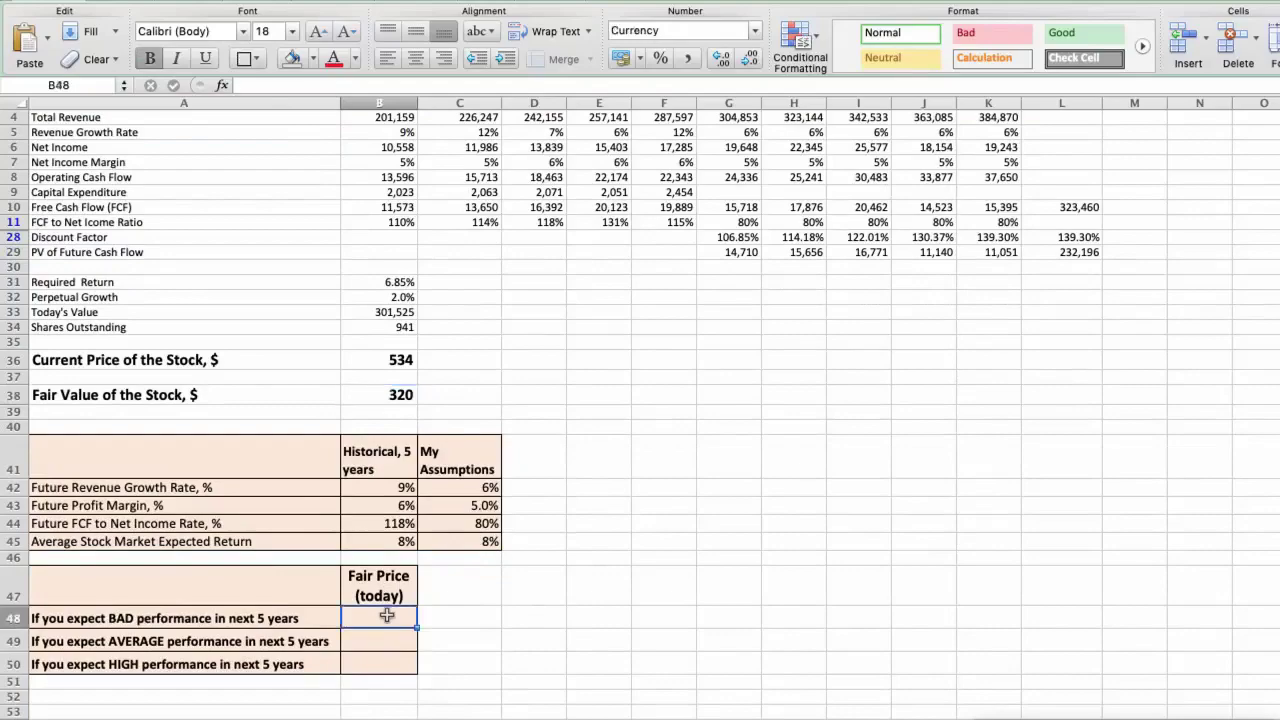
text(320)
key(Return)
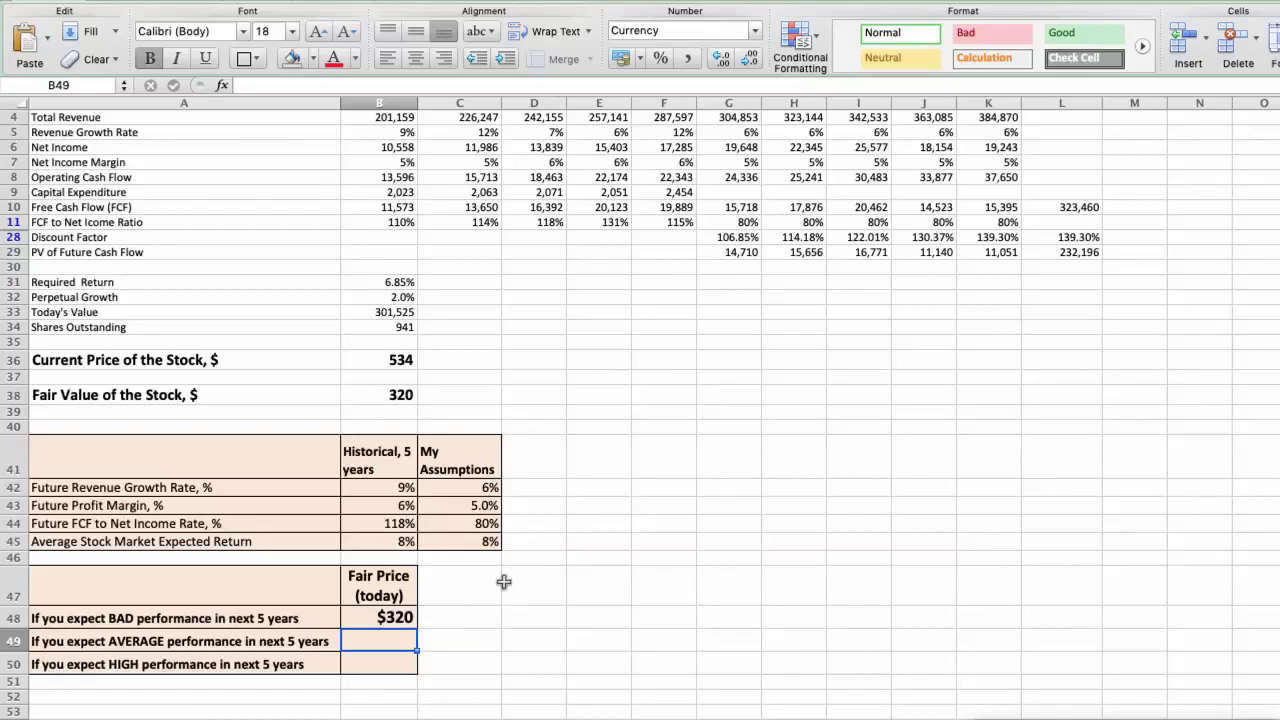
Change My Assumptions to 7% revenue growth, 5.5% profit margin and 90% FCF to net income rate.
click(487, 493)
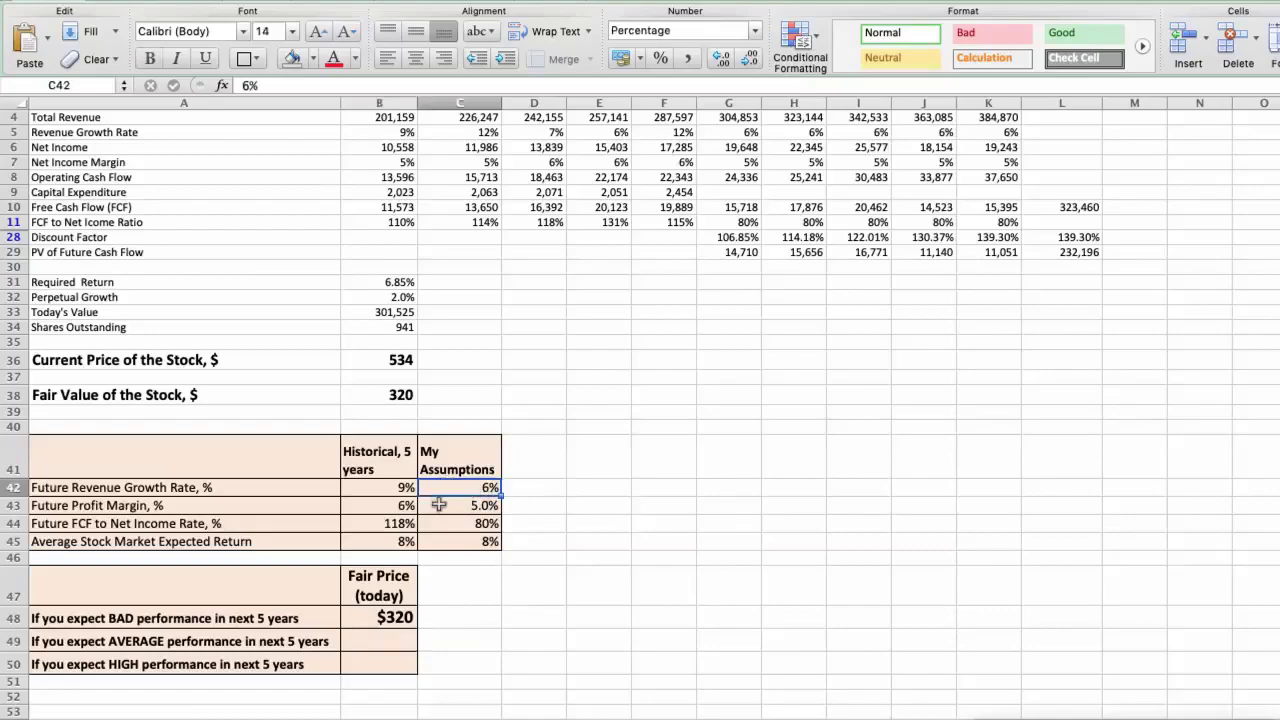
text(7)
key(Return)
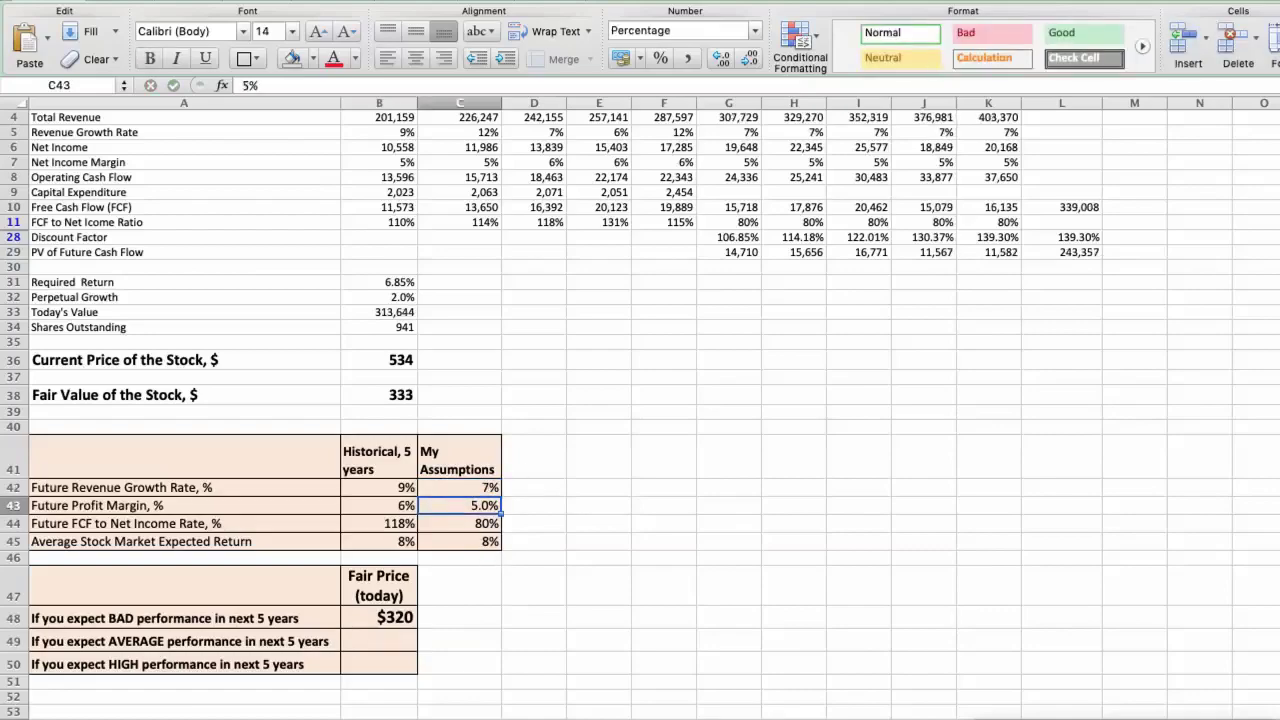
text(5.5)
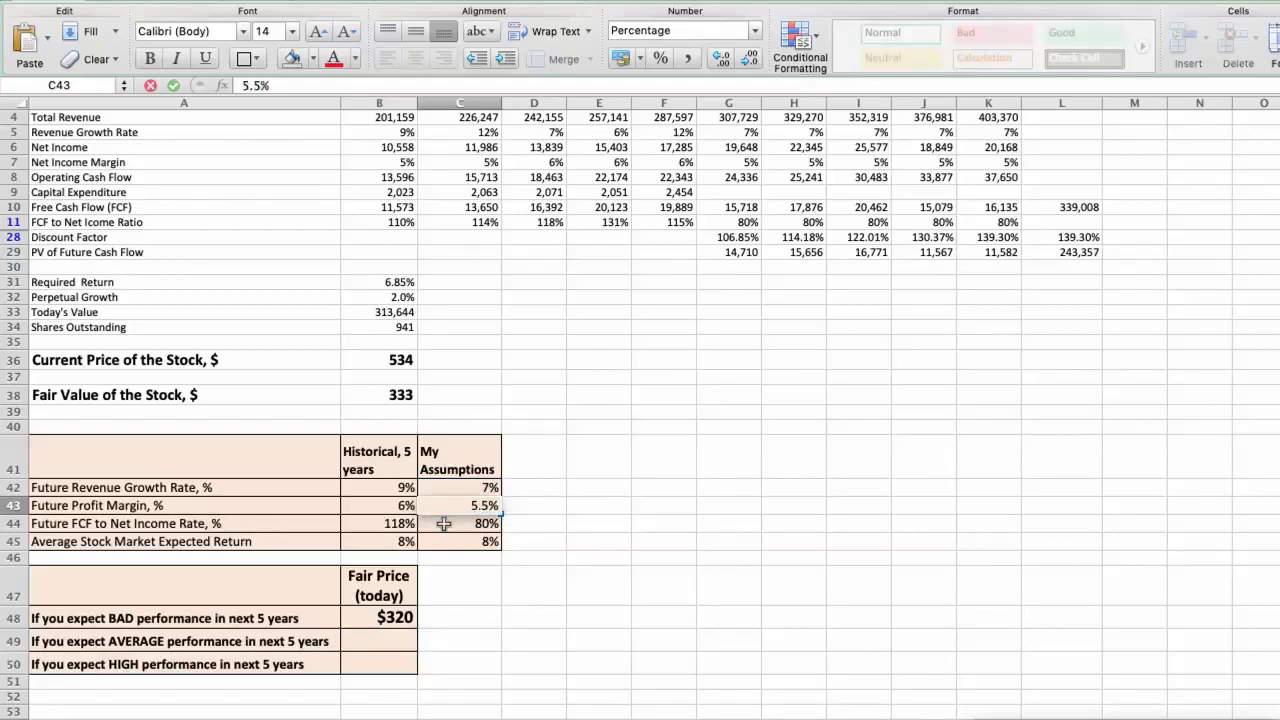
key(Return)
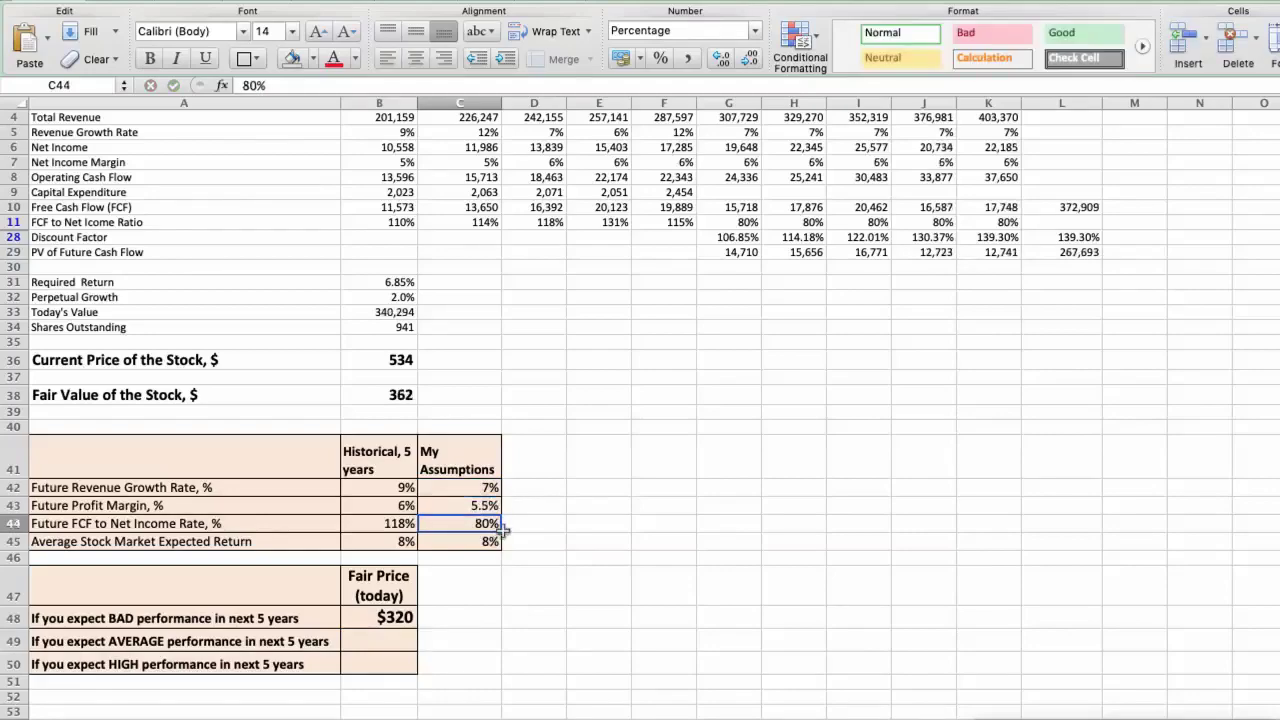
text(90)
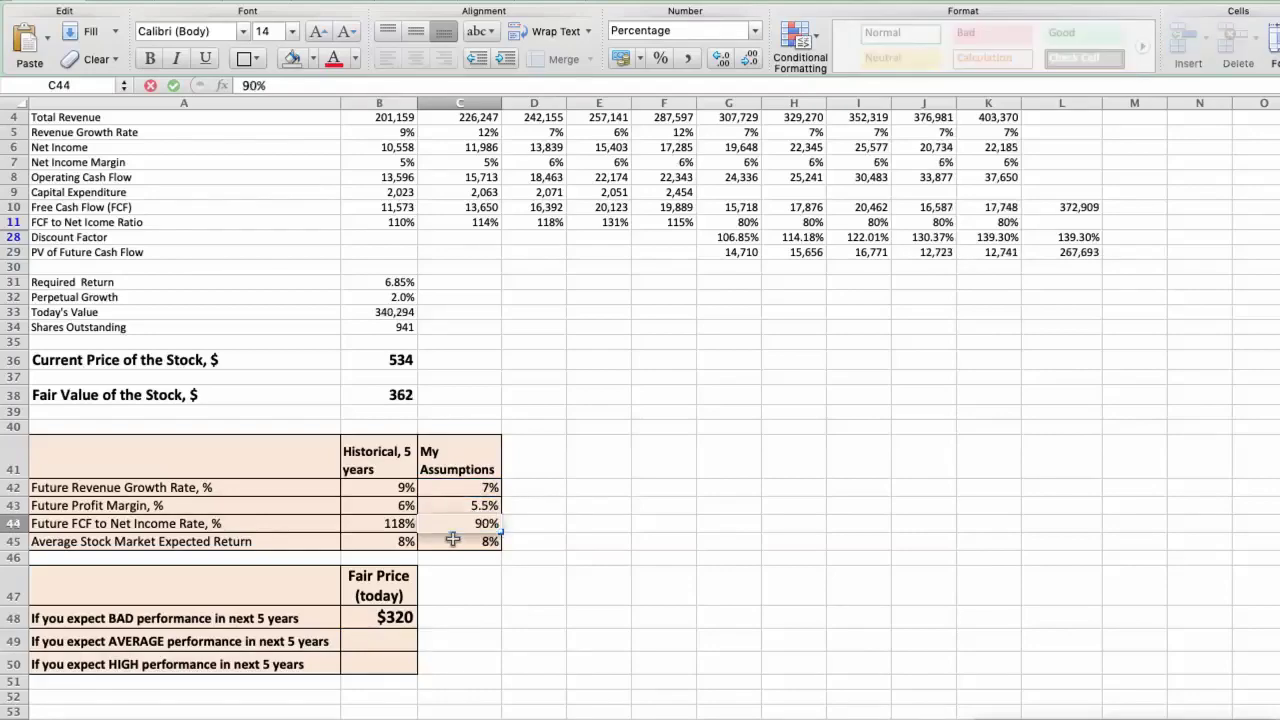
key(Return)
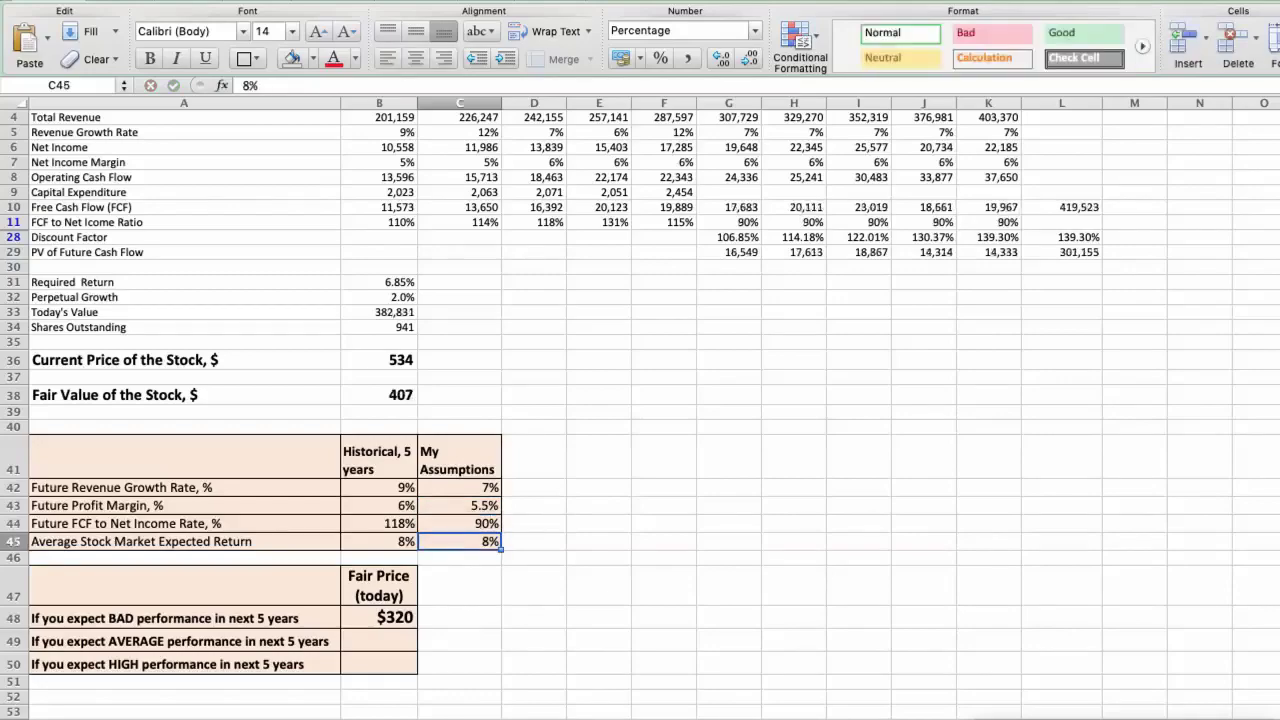
Check the recalculated fair value and record 407 as today's fair price for AVERAGE performance.
click(367, 397)
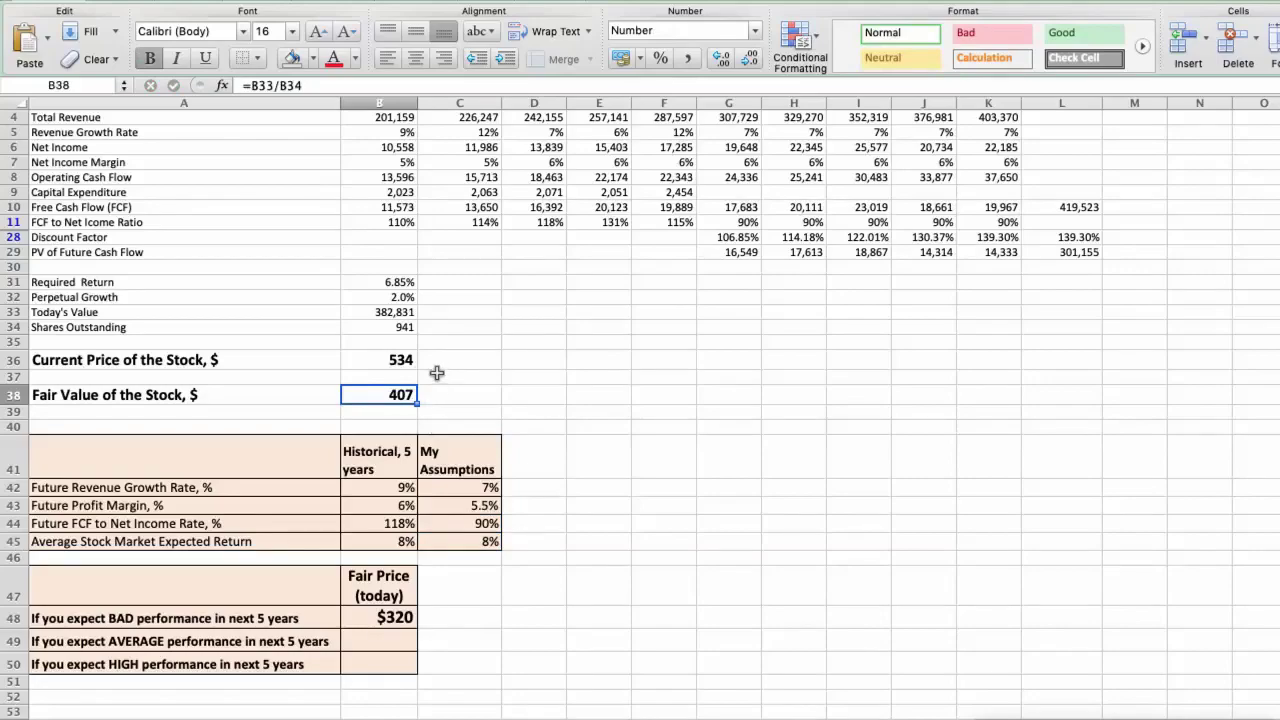
click(385, 641)
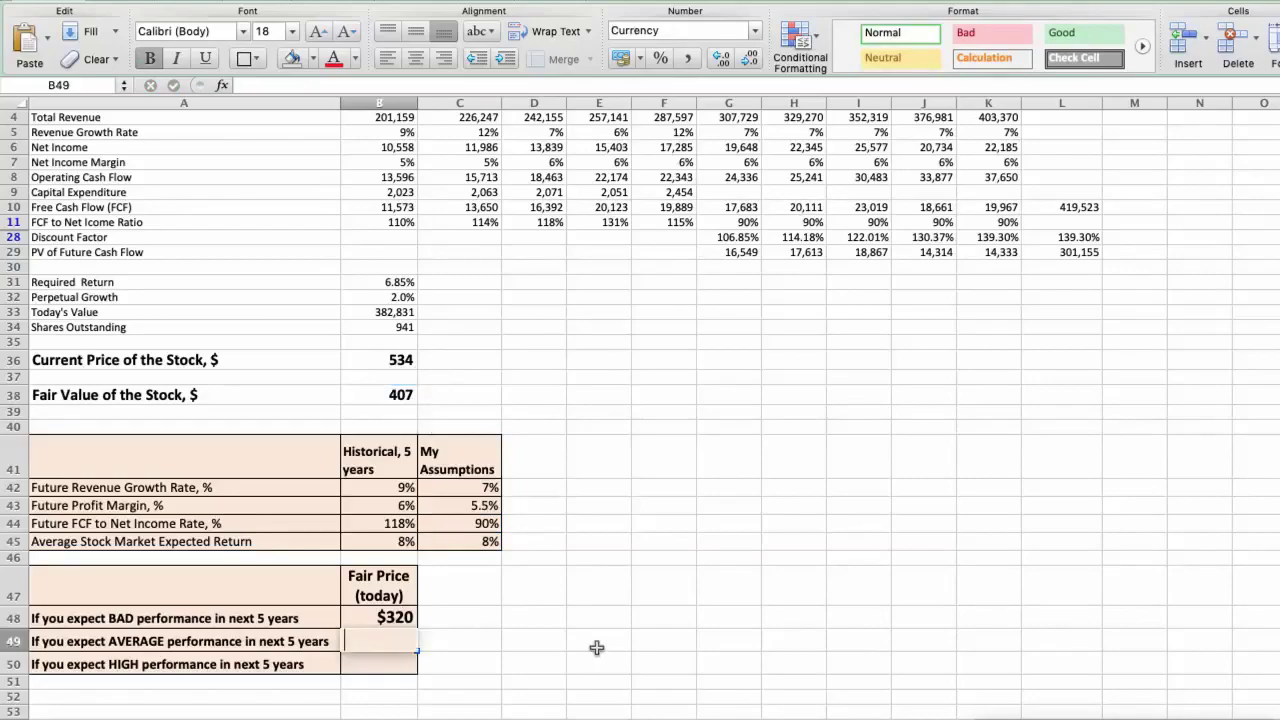
text(407)
key(Return)
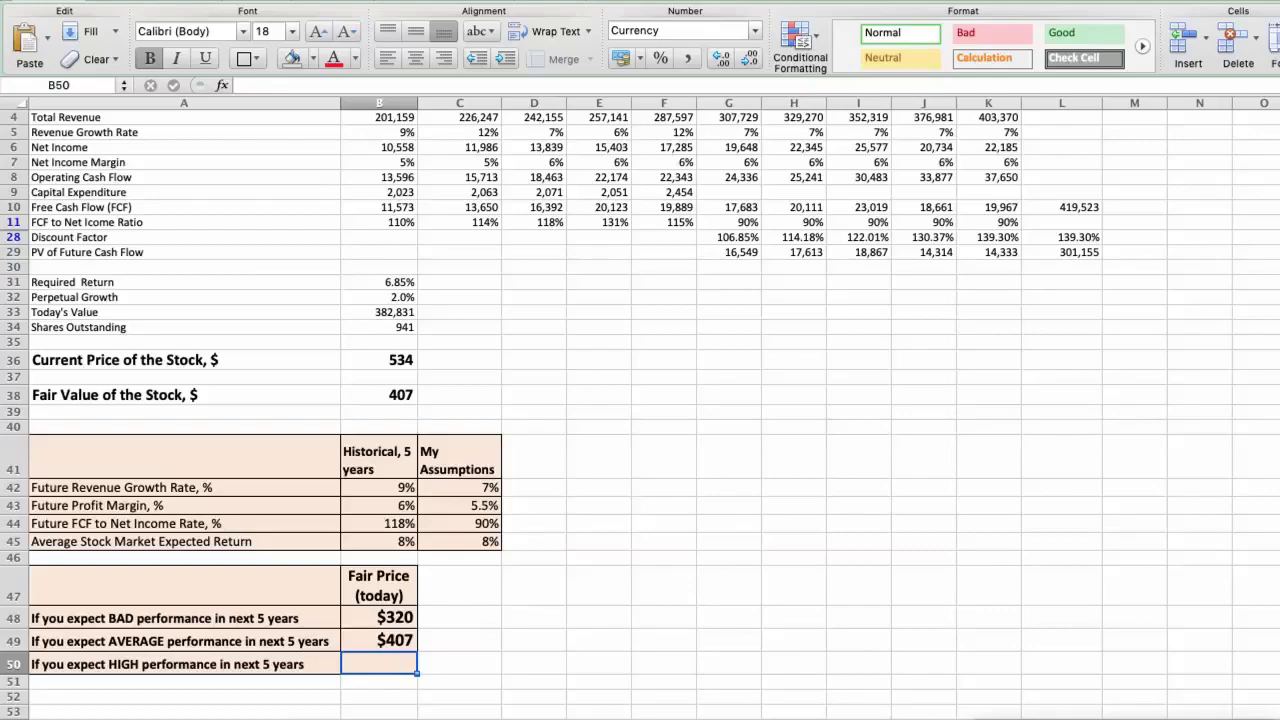
Change My Assumptions to 8% revenue growth, 6% profit margin and 100% FCF to net income rate.
click(460, 487)
text(8)
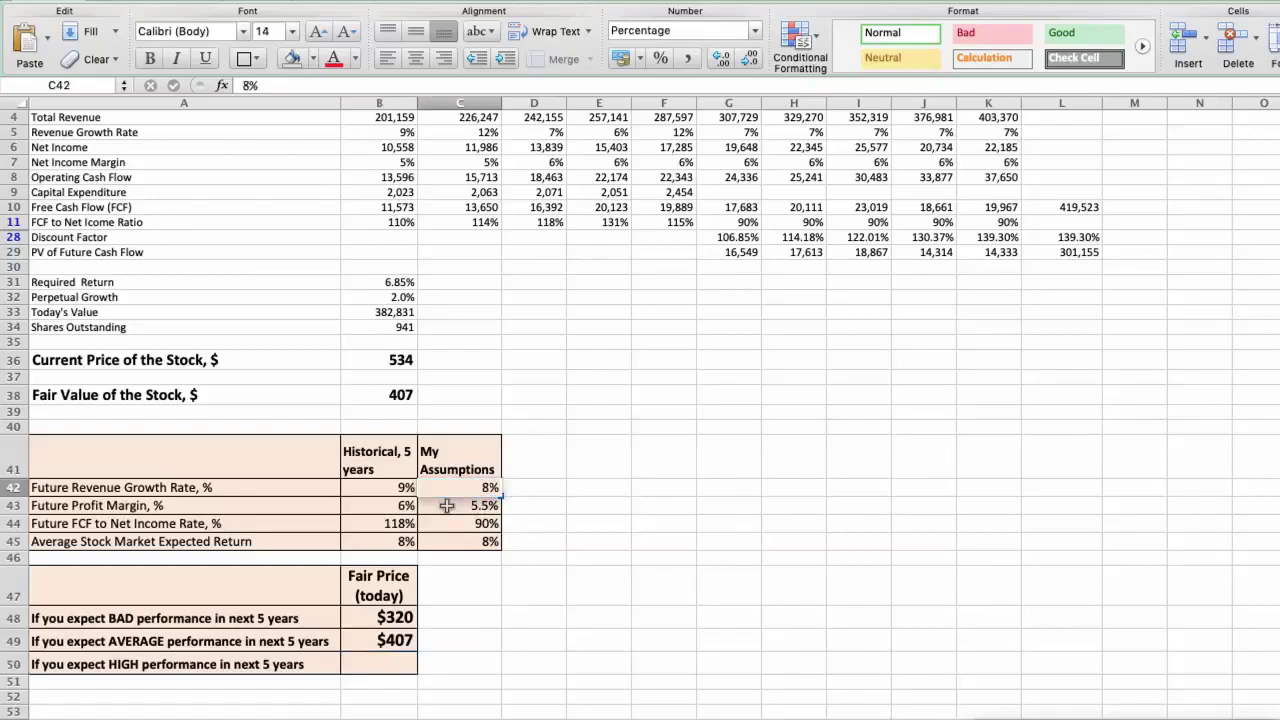
key(Return)
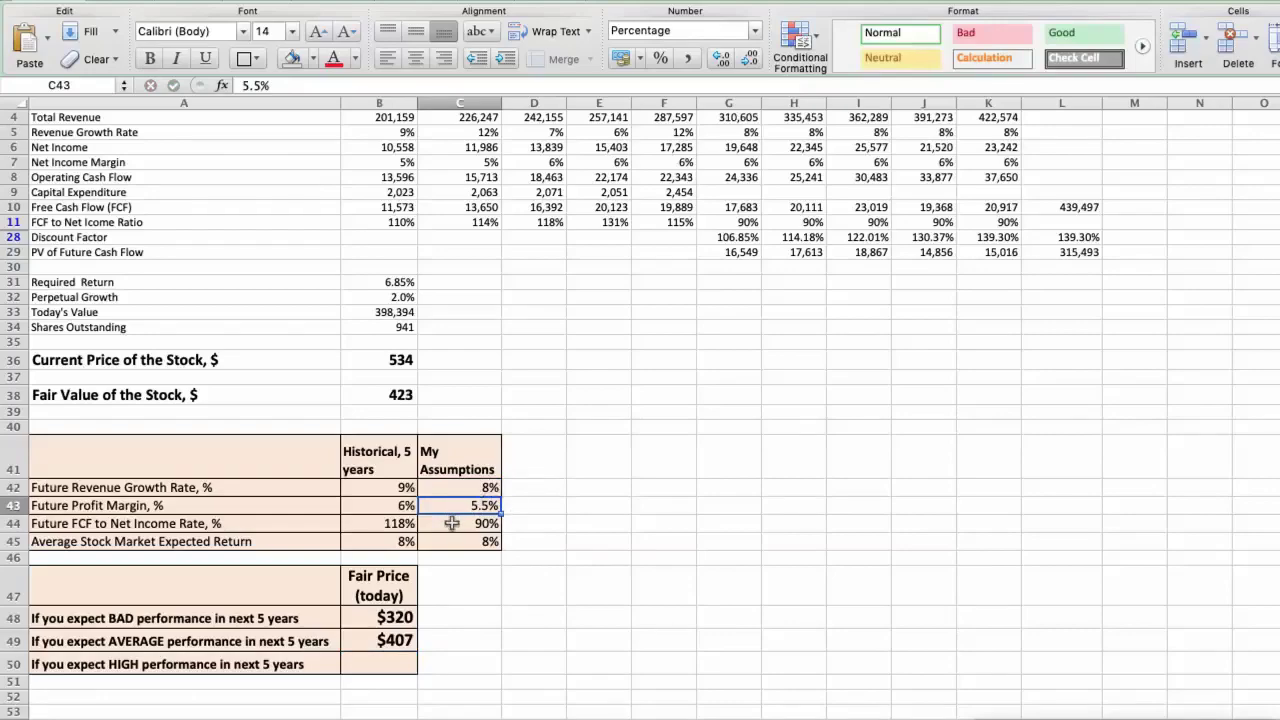
text(6)
key(Return)
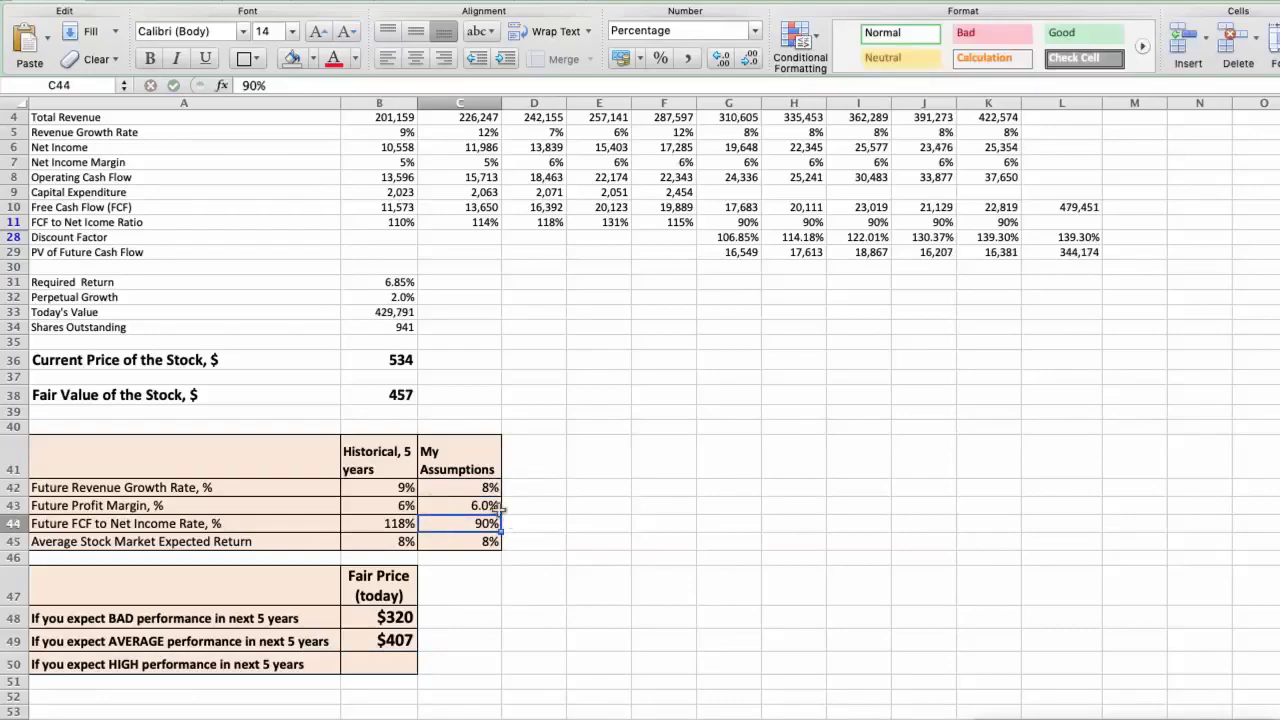
text(10)
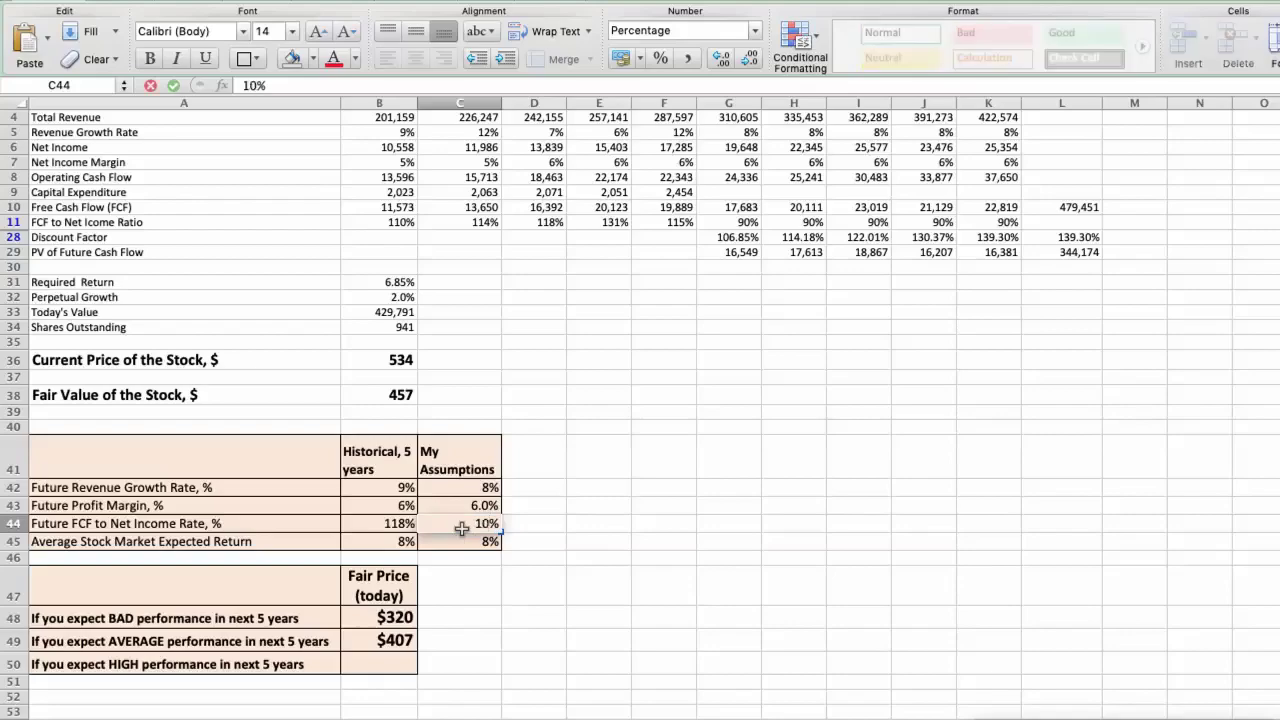
text(0)
key(Return)
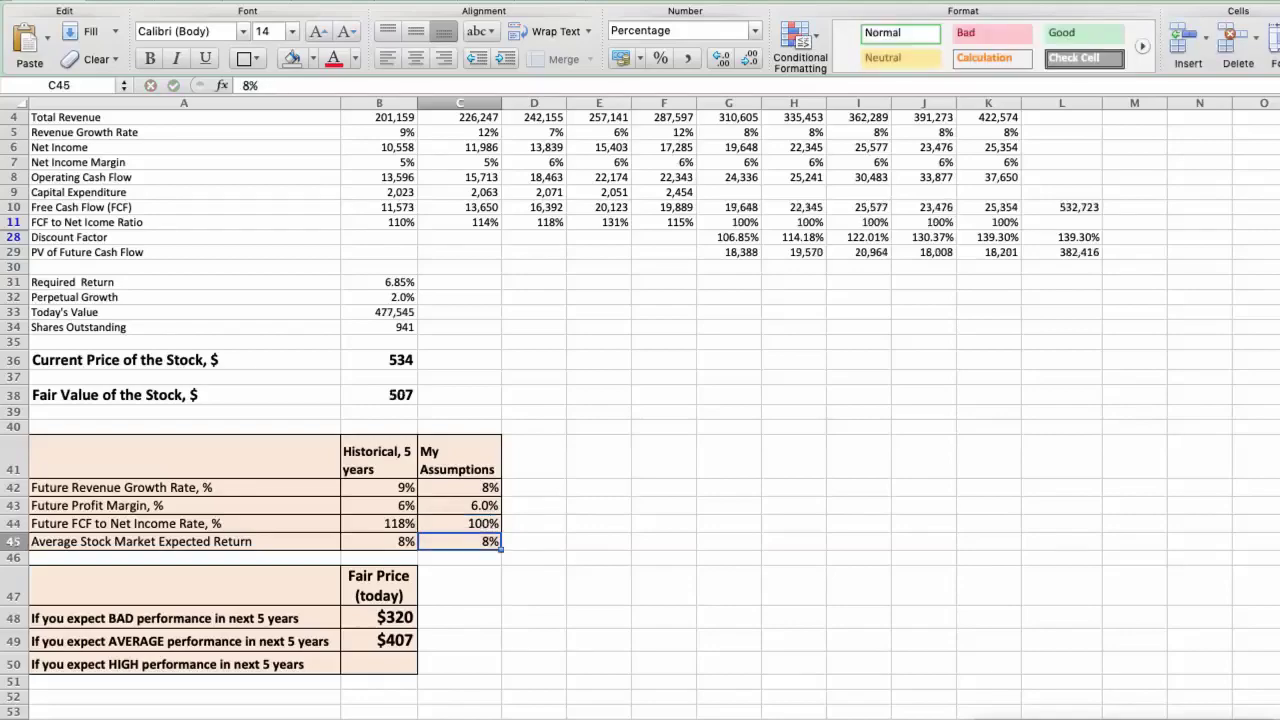
Check the recalculated fair value and record 507 as today's fair price for HIGH performance.
click(362, 399)
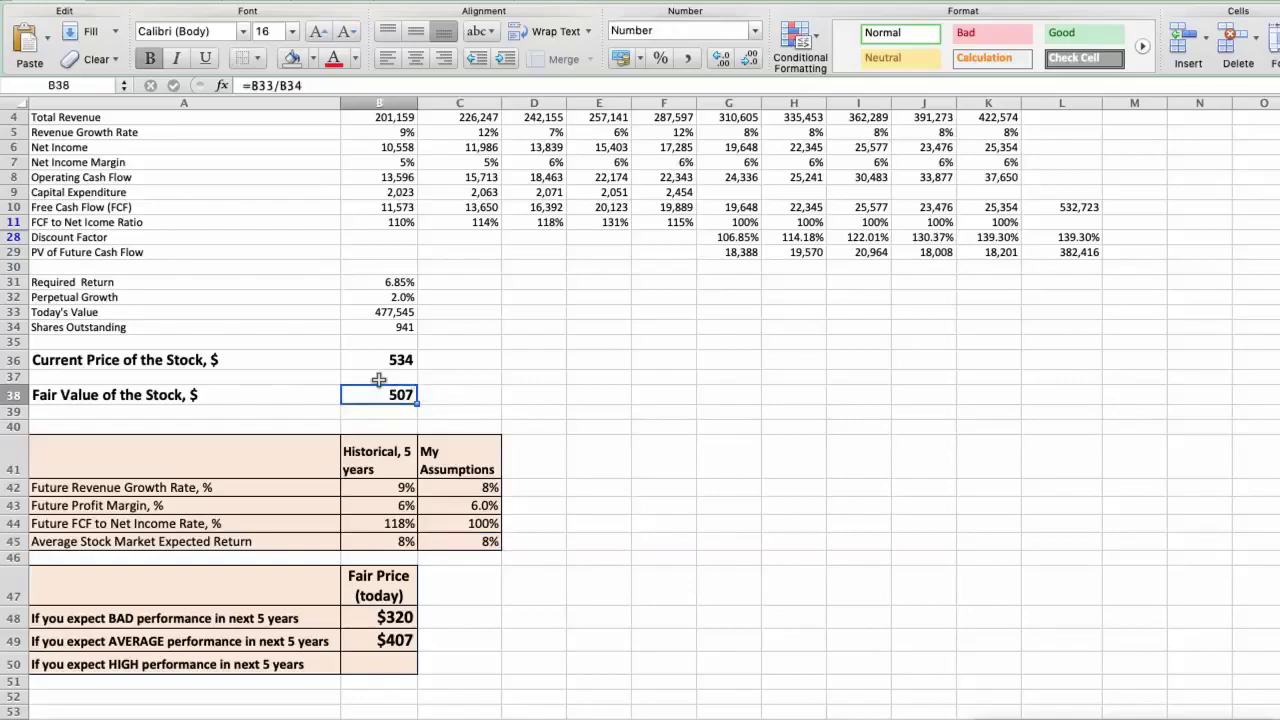
click(386, 663)
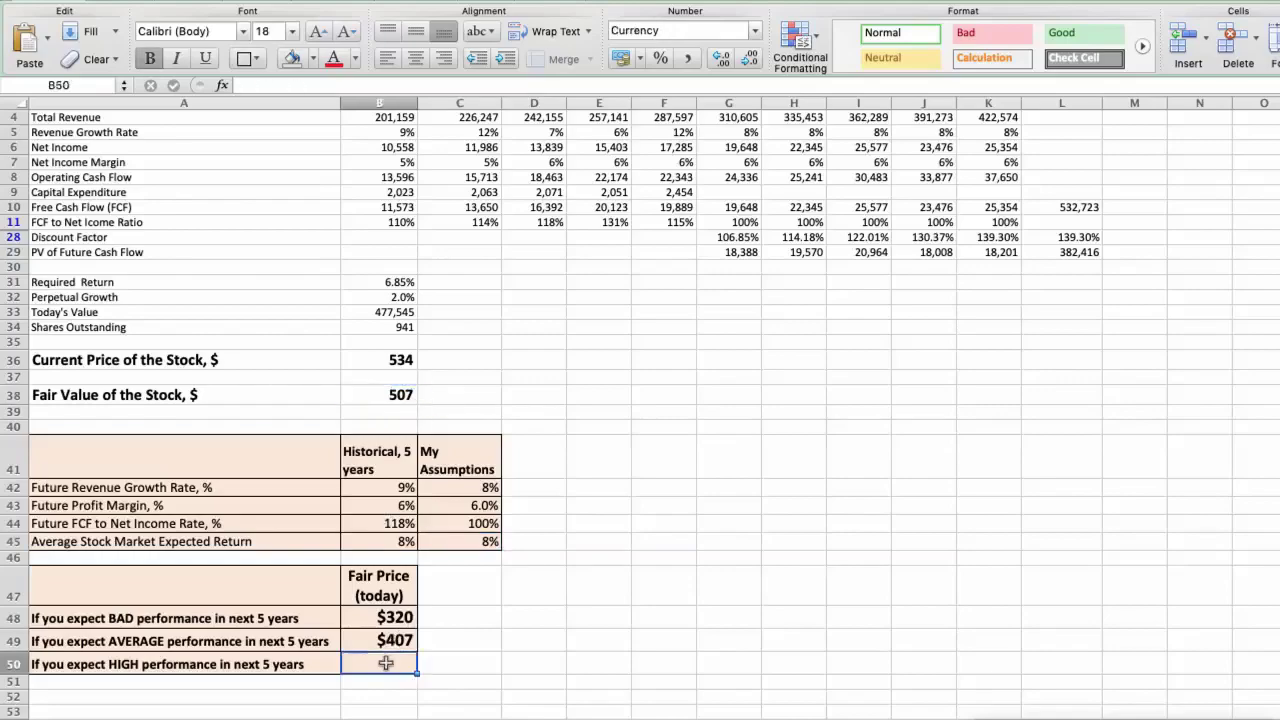
text(507)
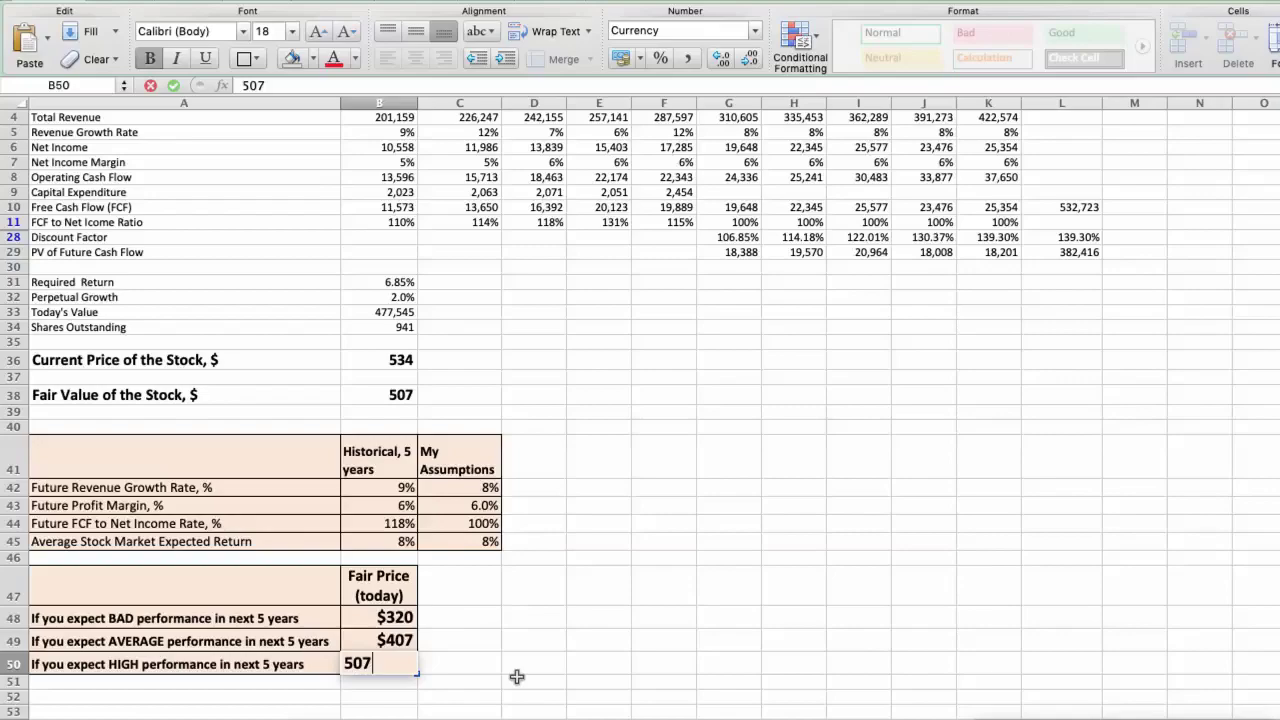
key(Return)
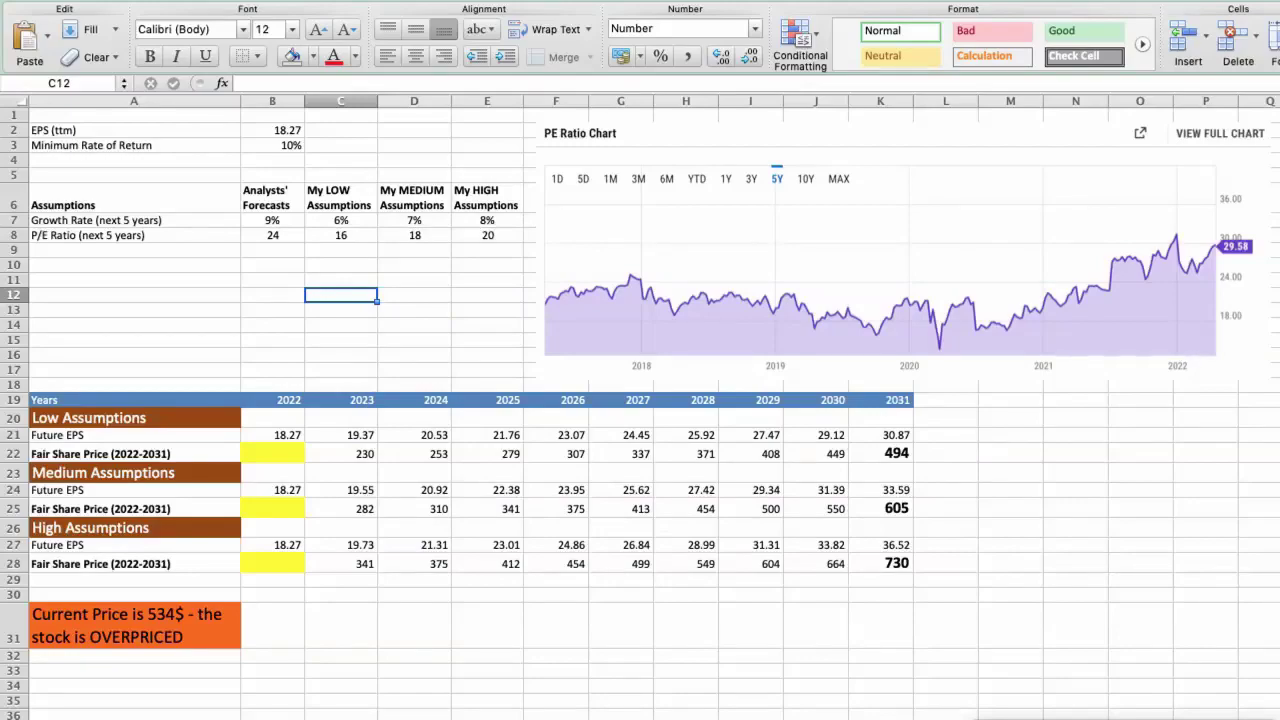
Review the trailing EPS, the minimum rate of return and the analysts' growth rate and P/E ratio forecasts.
click(255, 130)
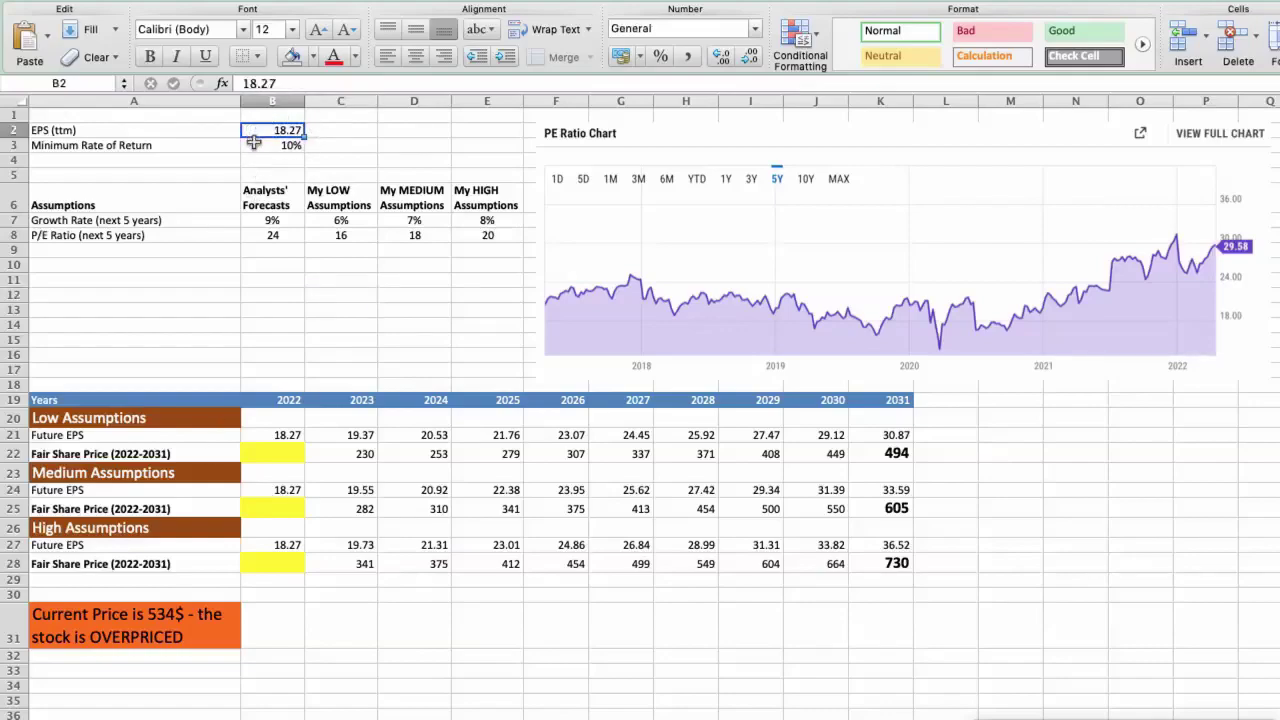
click(254, 144)
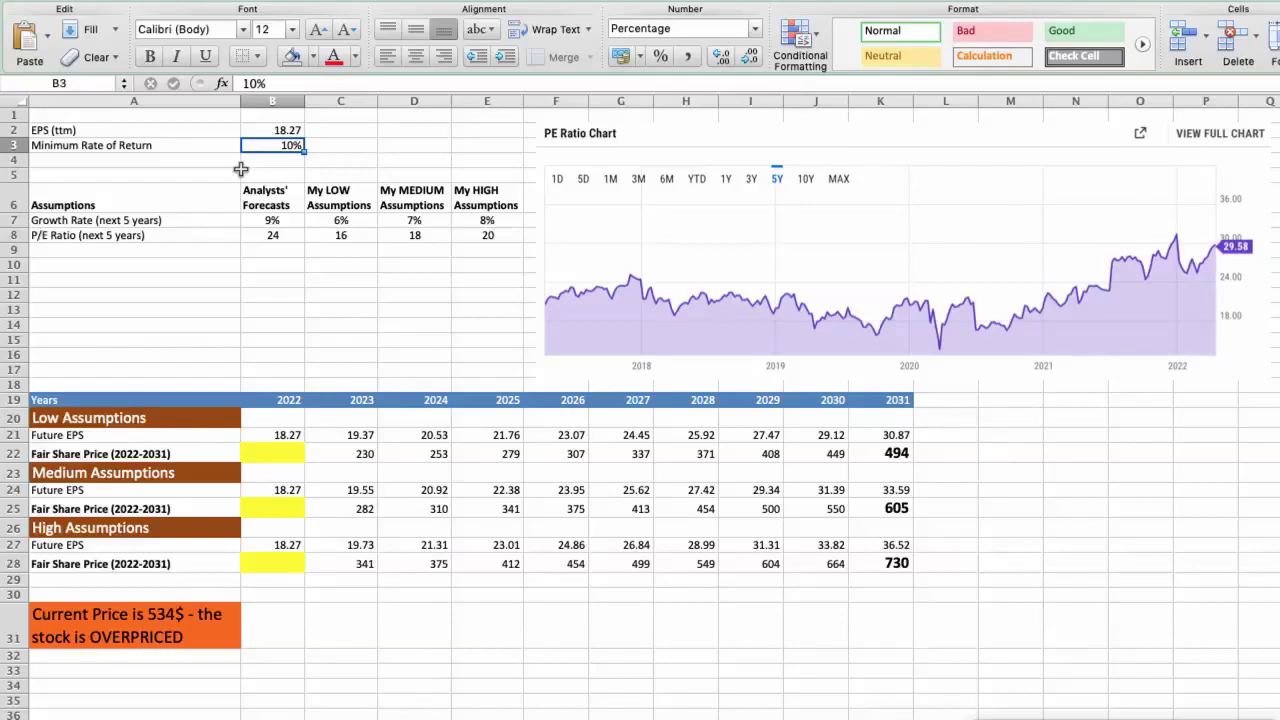
click(258, 220)
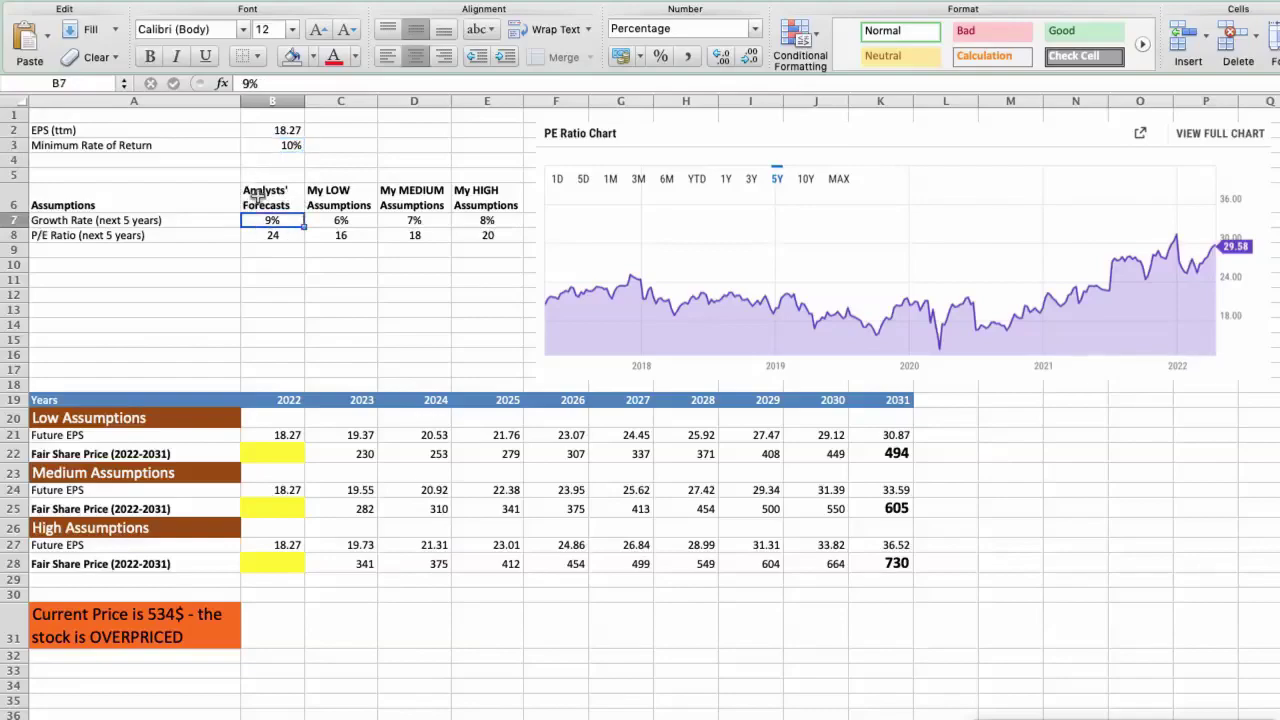
click(251, 234)
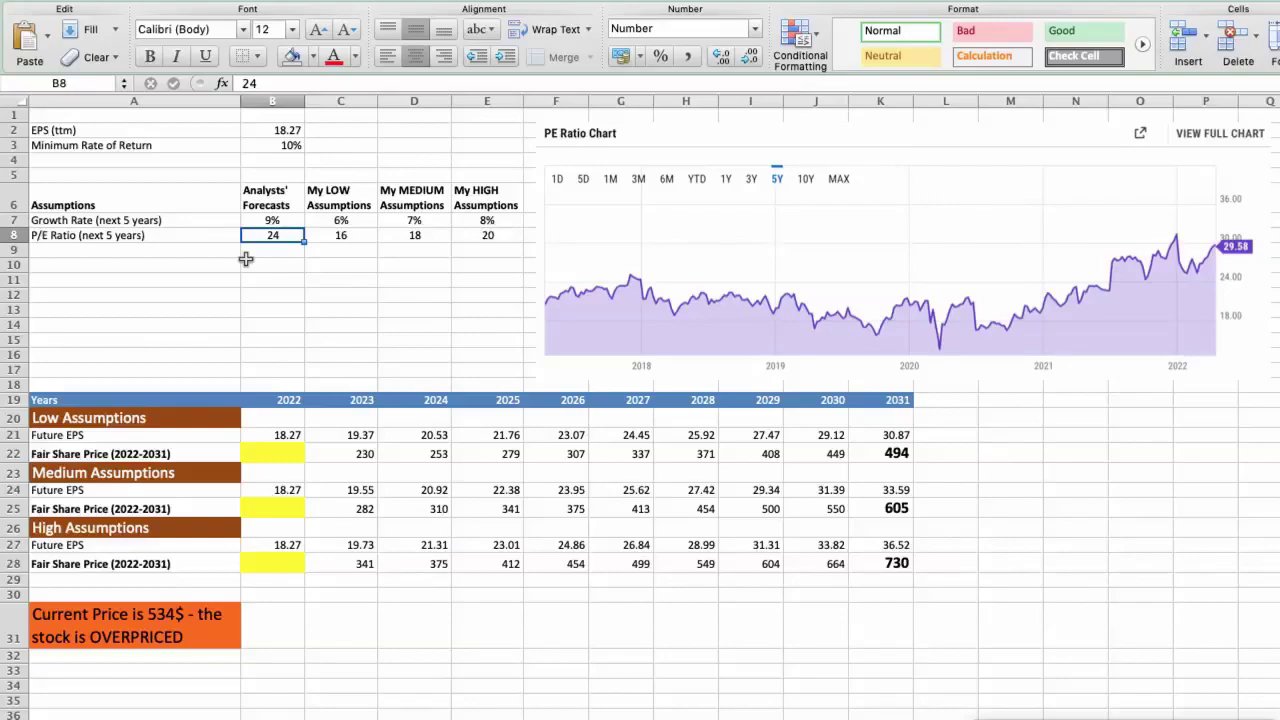
Review the growth rate and P/E ratio entered for the low, medium and high assumptions.
click(316, 219)
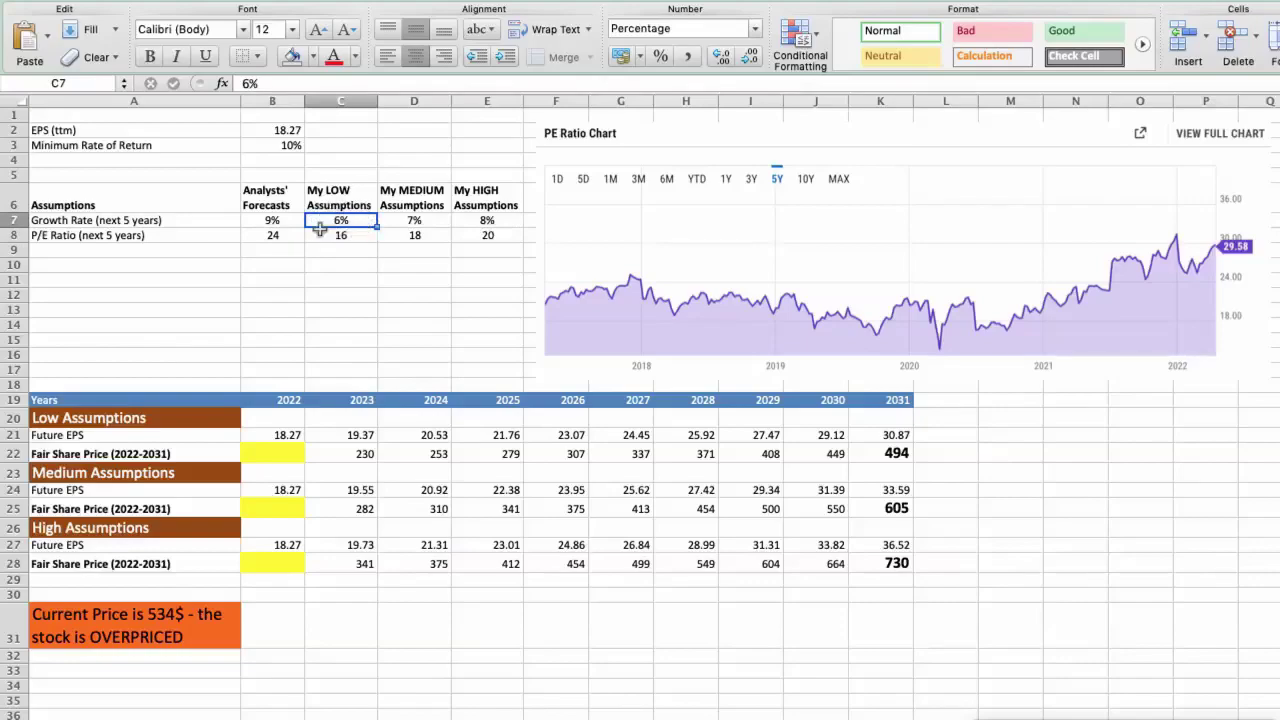
click(318, 232)
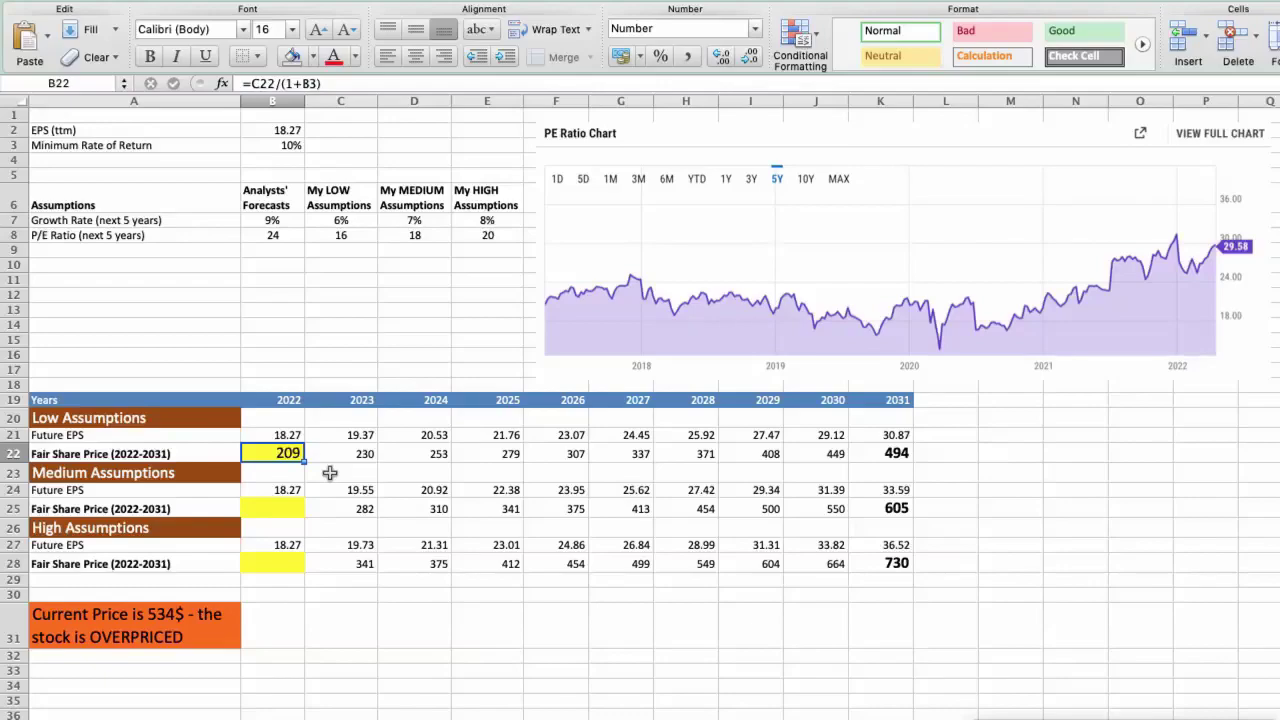
click(395, 217)
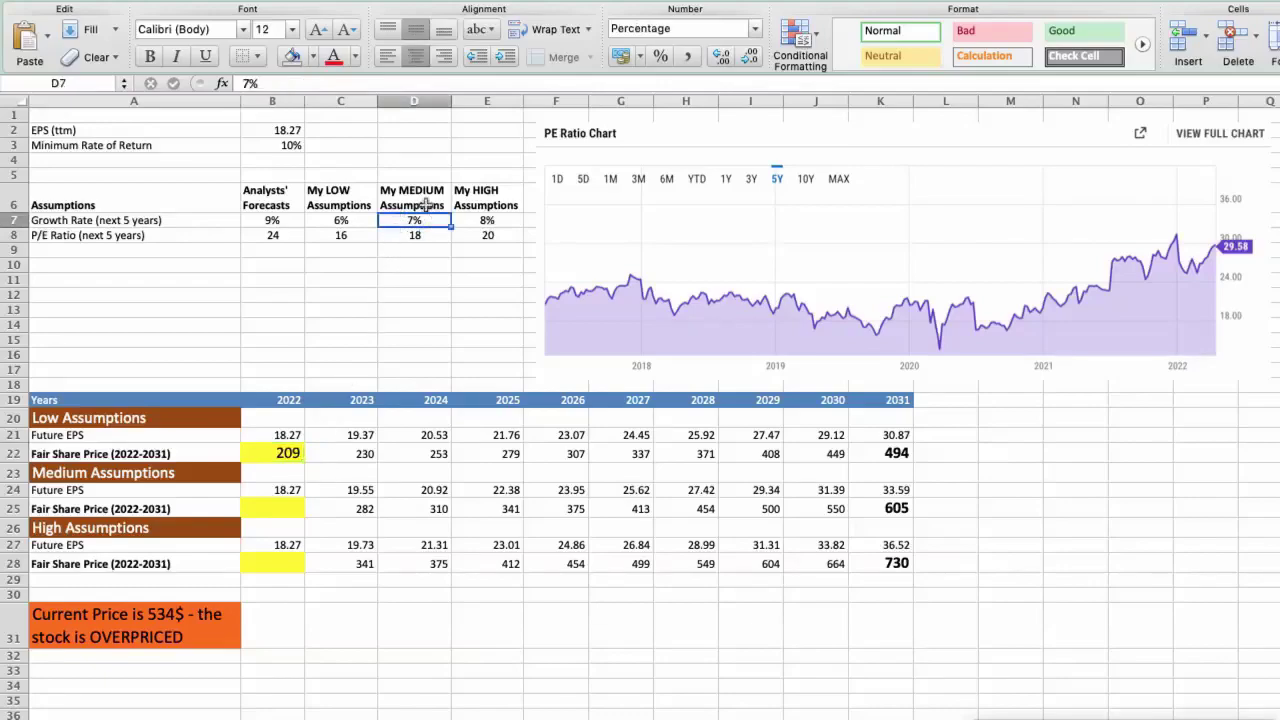
click(391, 235)
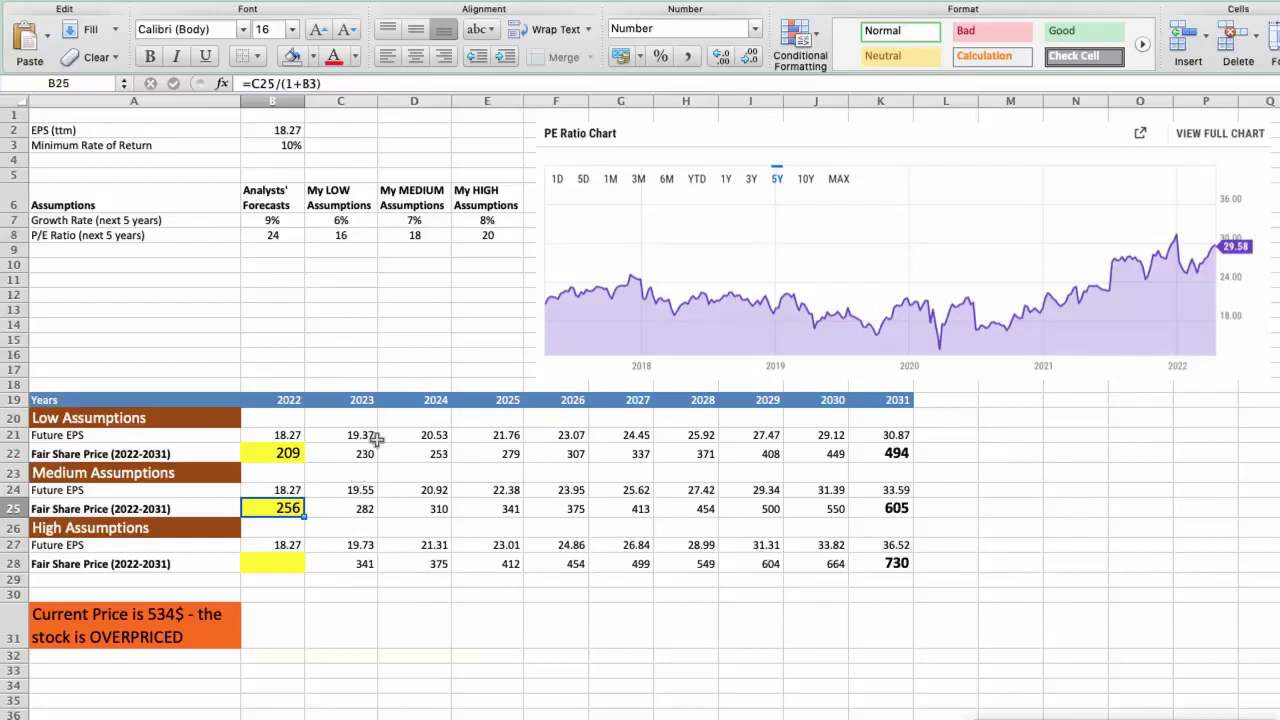
click(464, 217)
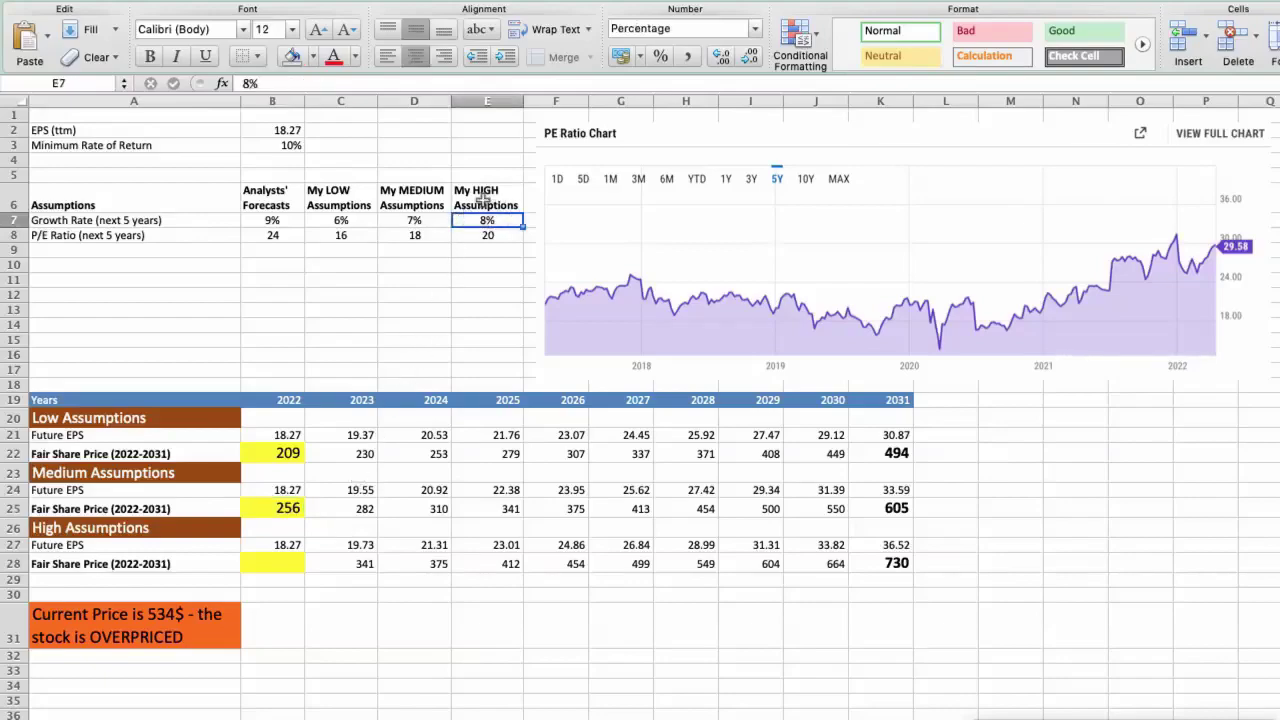
click(468, 236)
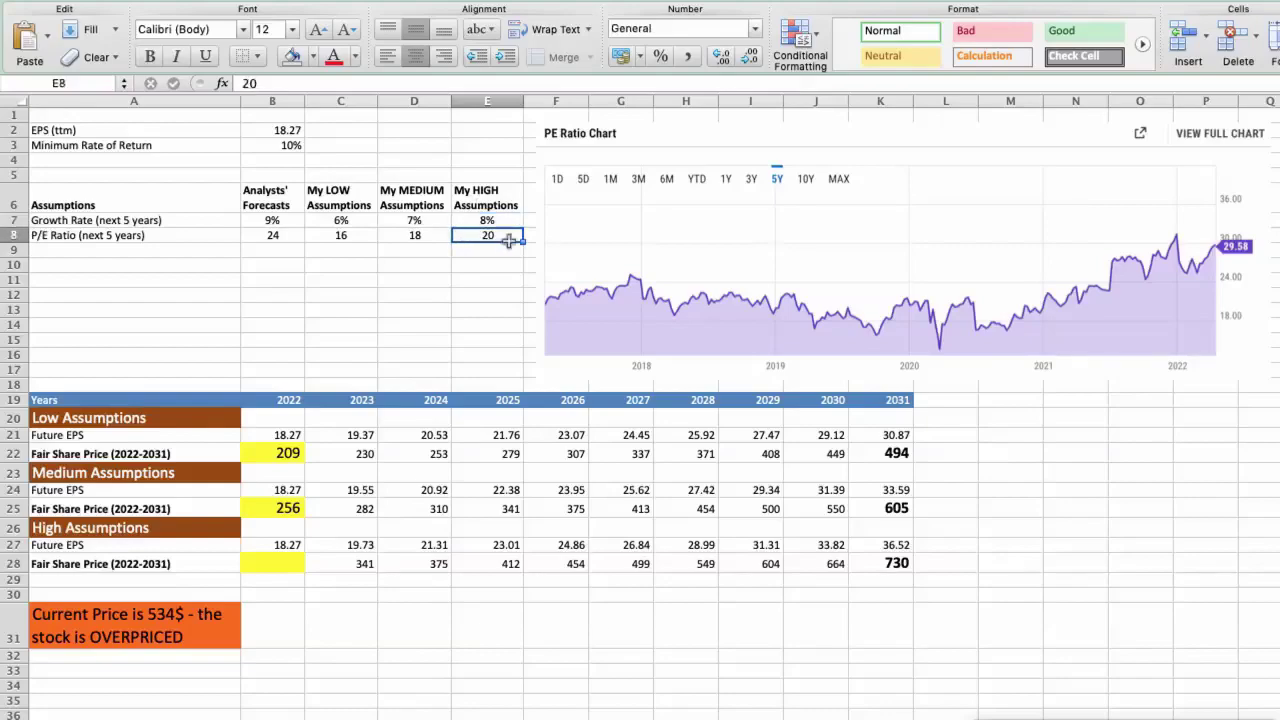